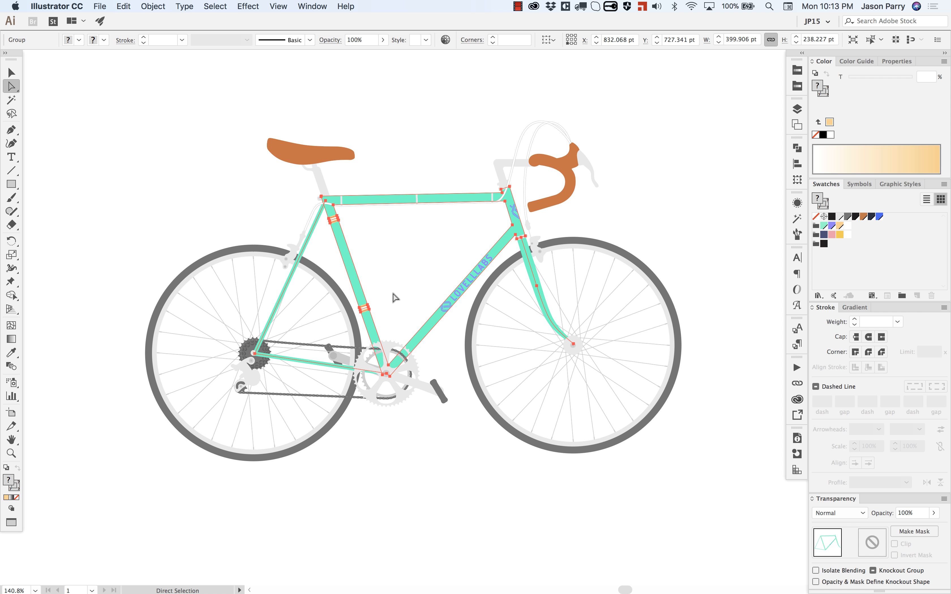
# Try filling the turquoise bike frame tubes with the blue swatch, undo the fill, and deselect the artwork
pyautogui.click(328, 243)
pyautogui.keyDown('alt'); pyautogui.click(316, 221); pyautogui.keyUp('alt')
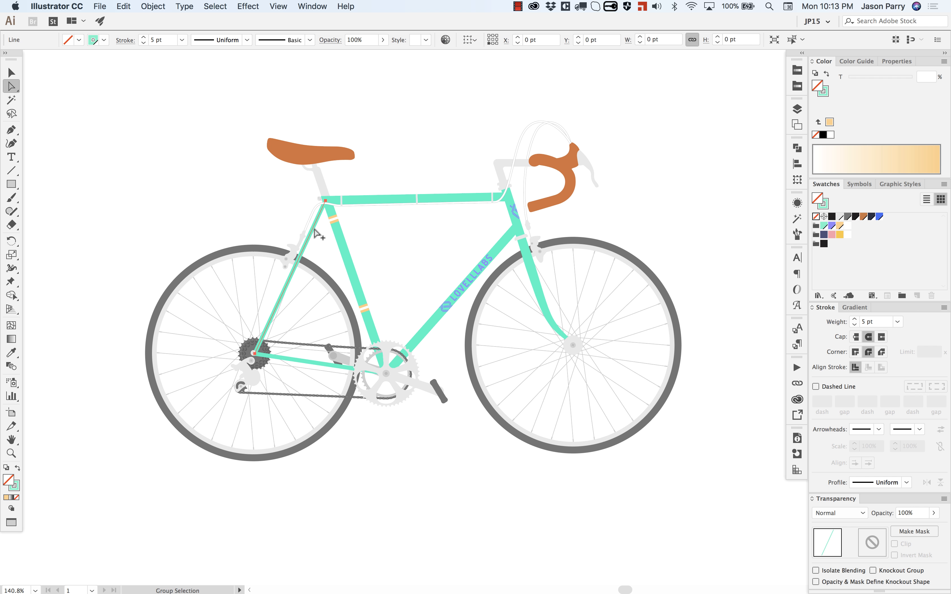
pyautogui.keyDown('shift'); pyautogui.click(298, 364); pyautogui.keyUp('shift')
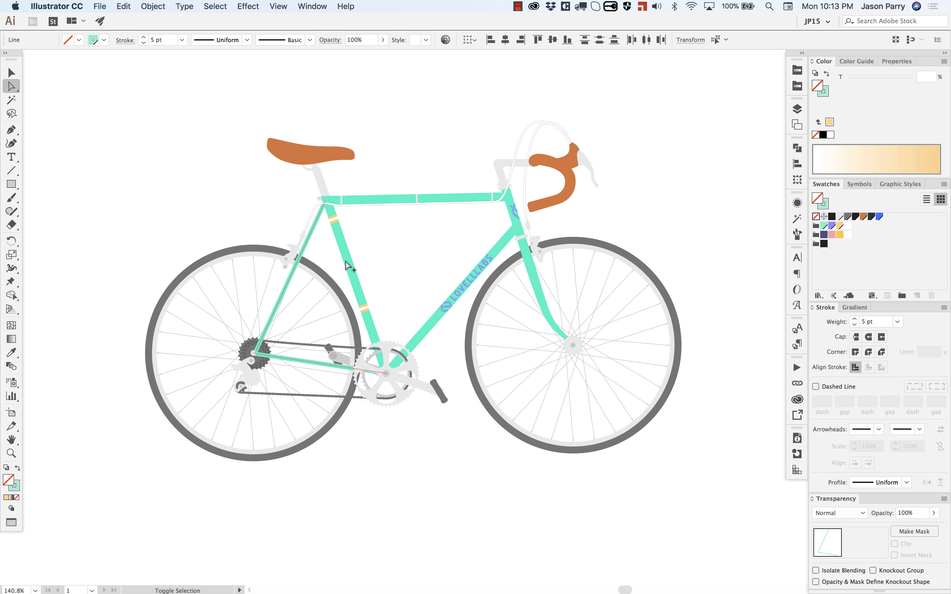
pyautogui.keyDown('shift'); pyautogui.click(351, 267); pyautogui.keyUp('shift')
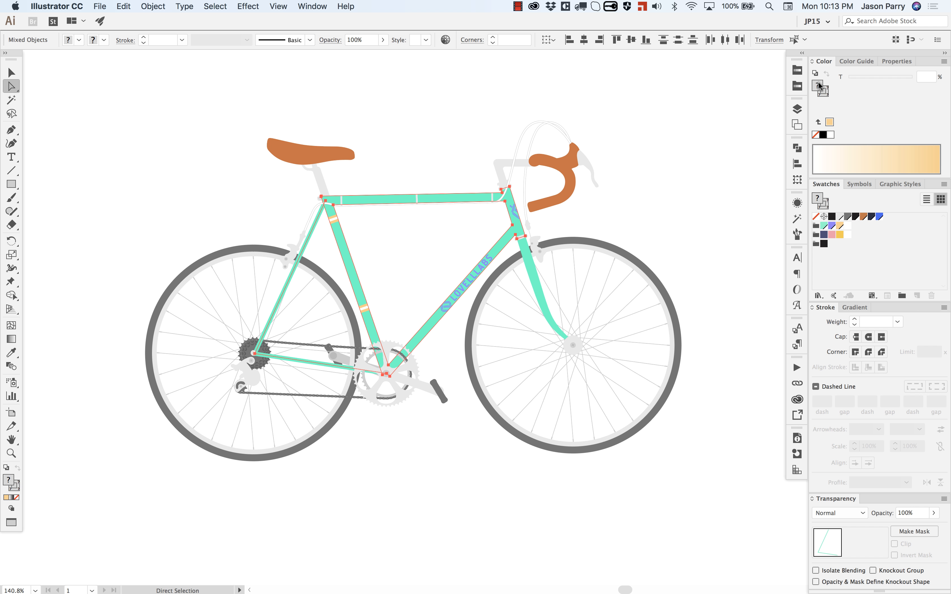
pyautogui.click(879, 216)
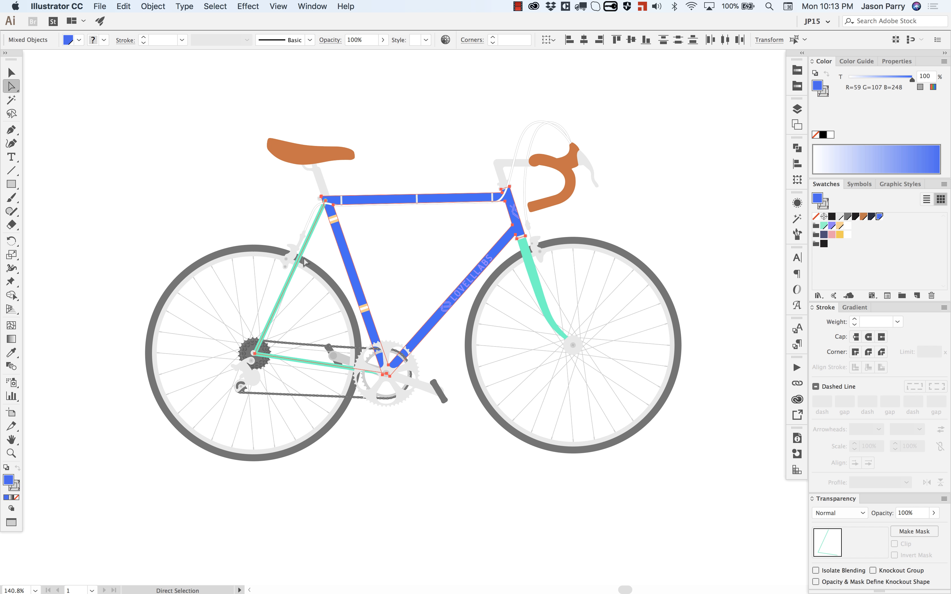
pyautogui.press('super+z')
pyautogui.click(396, 145)
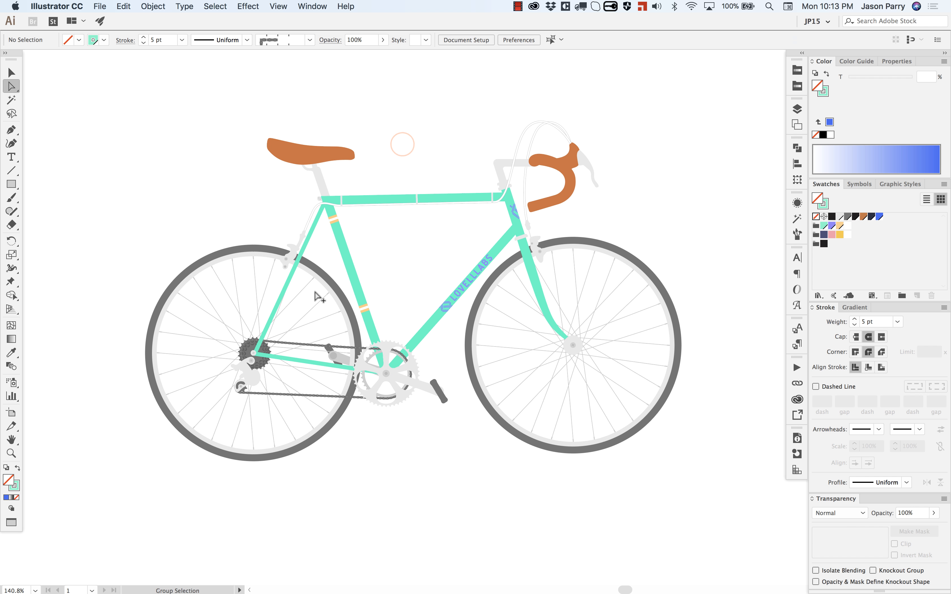
# Select the whole bike frame group, including fork, bands and lettering, and start Recolor Artwork on it
pyautogui.keyDown('alt'); pyautogui.click(277, 306); pyautogui.keyUp('alt')
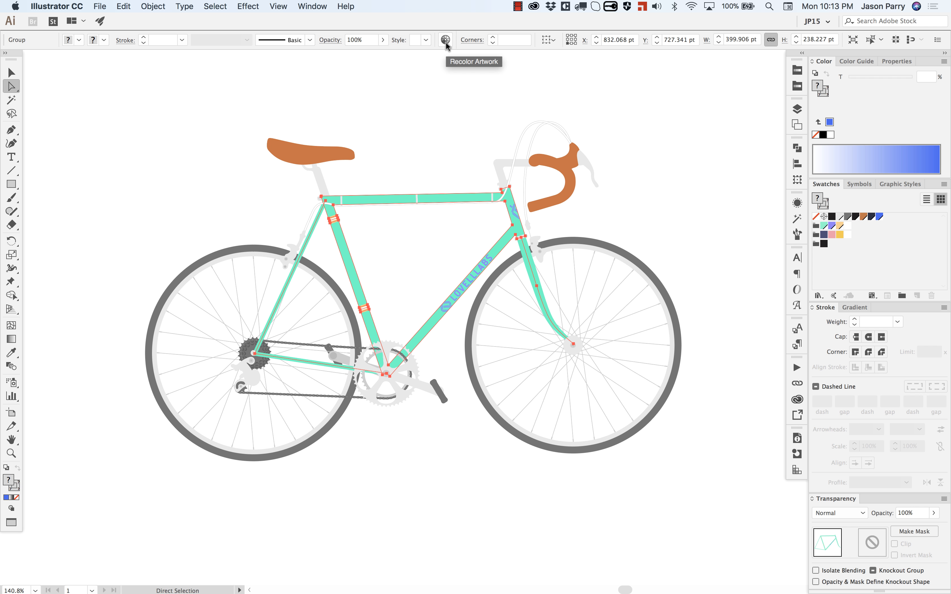
pyautogui.click(125, 6)
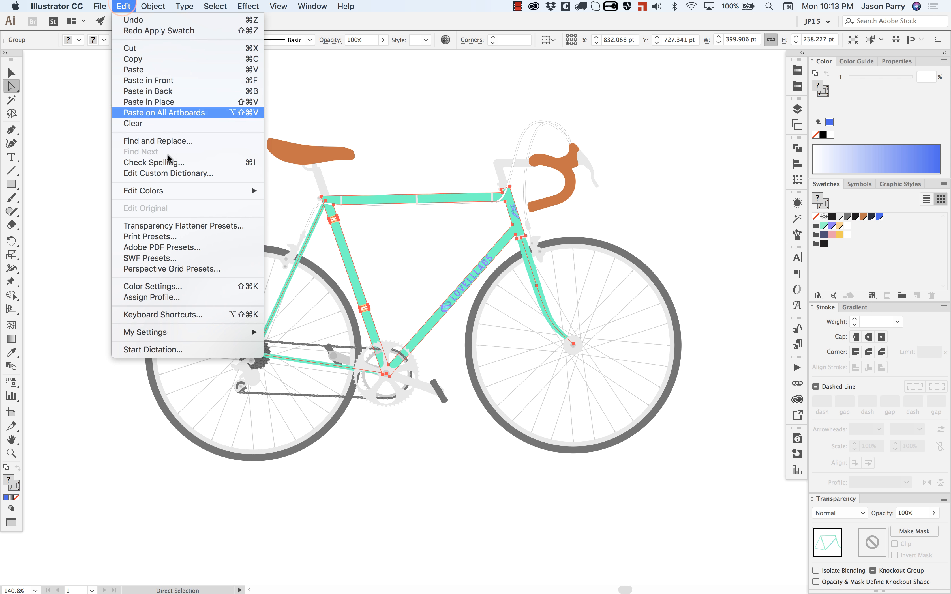
pyautogui.moveTo(223, 198)
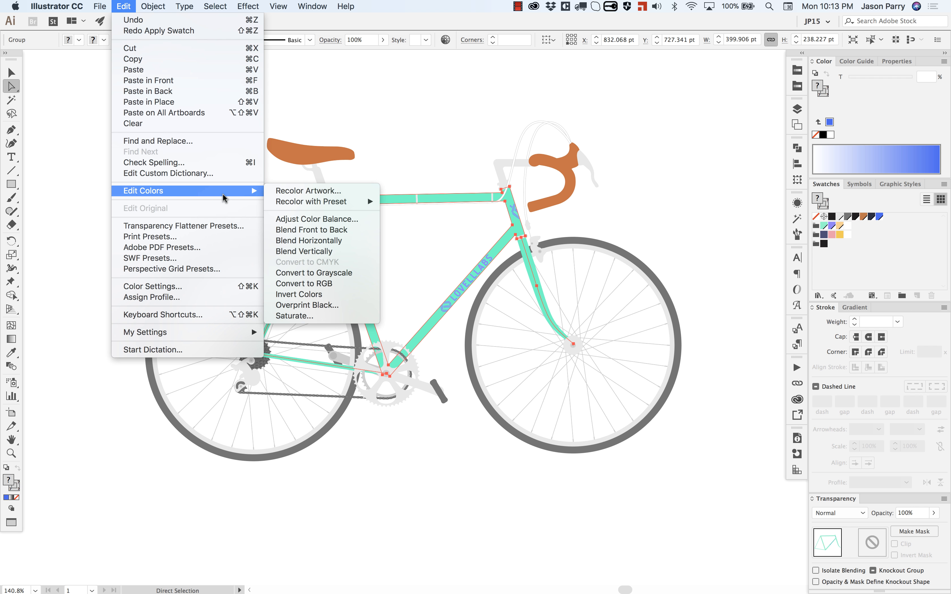
pyautogui.click(319, 192)
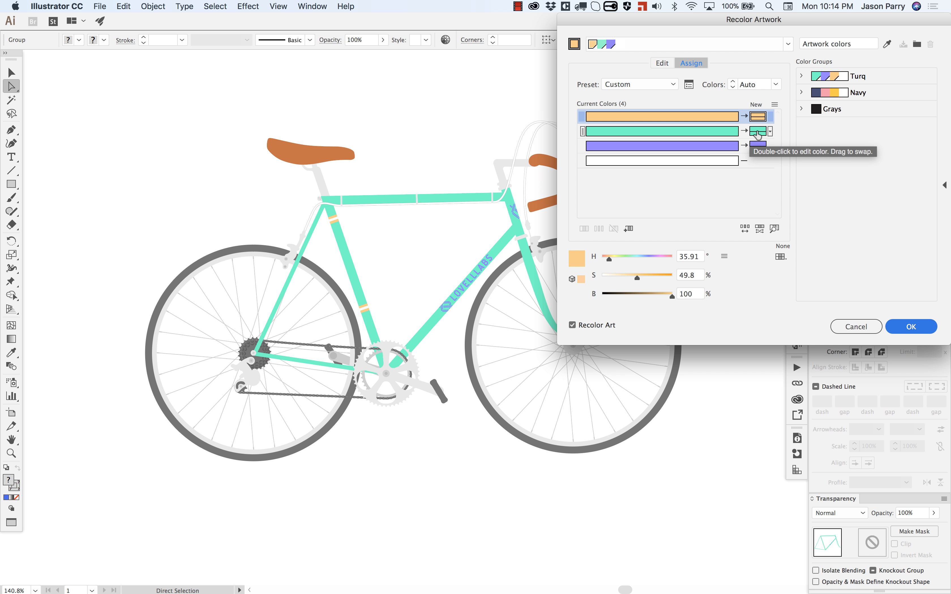
# Recolor the frame's turquoise to pink by setting its hue to 331°, keeping the HSB color mode
pyautogui.click(758, 134)
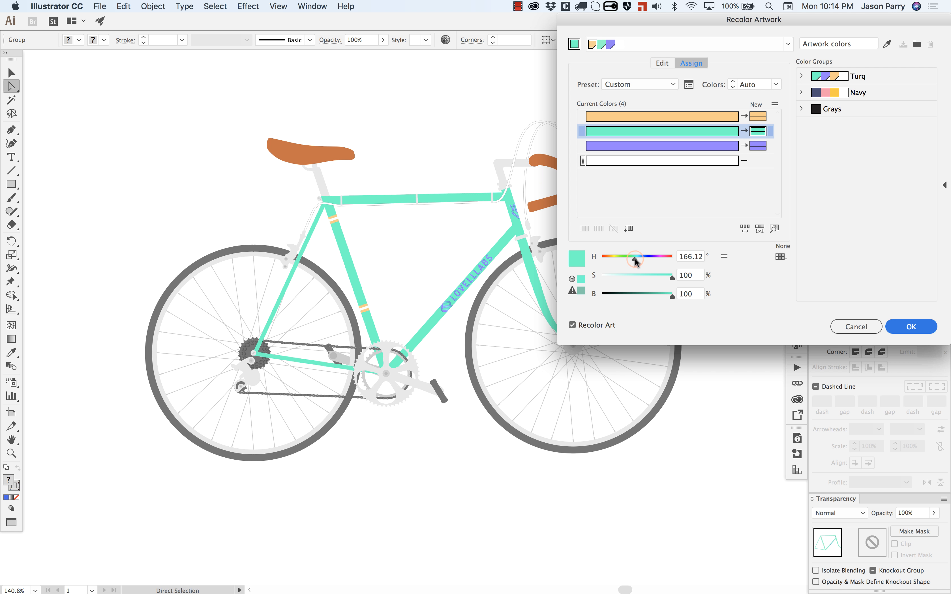
pyautogui.moveTo(635, 259); pyautogui.dragTo(667, 258)
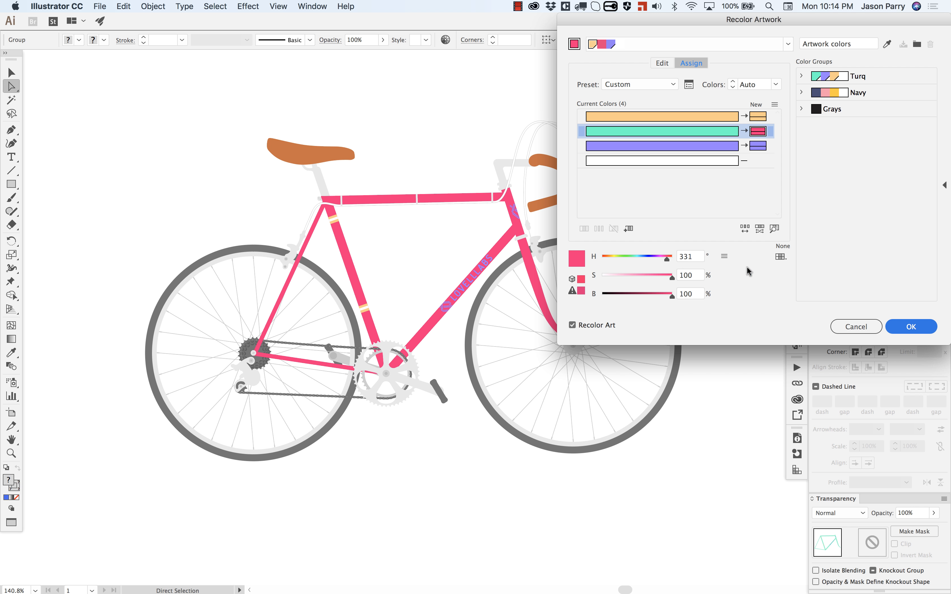
pyautogui.click(724, 257)
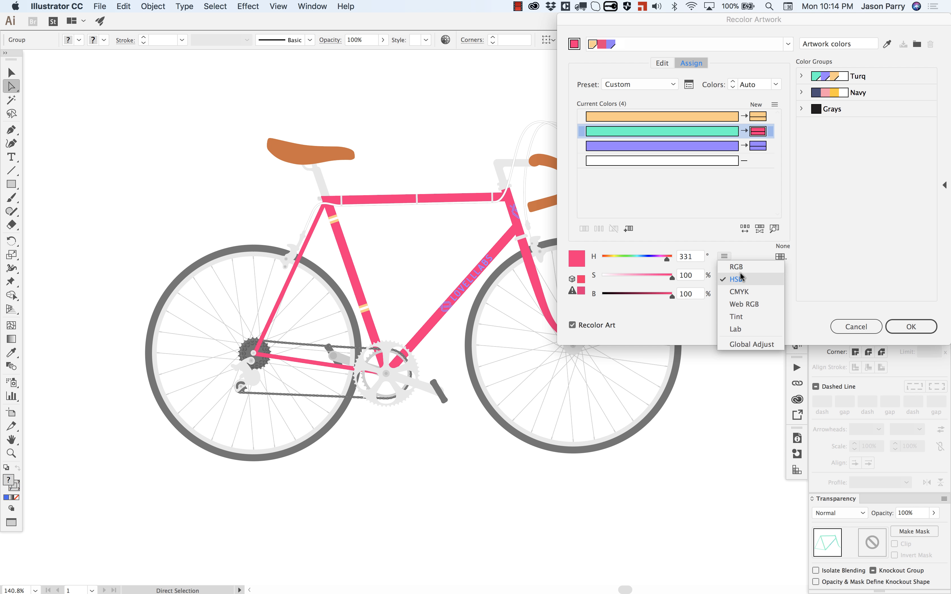
pyautogui.click(738, 252)
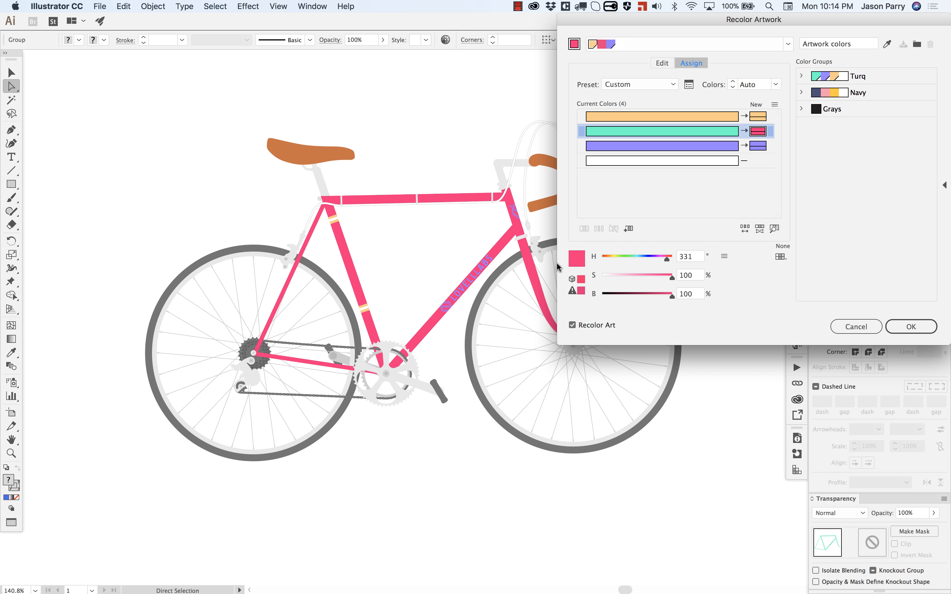
# Change the frame color to blue with hue 227° and saturation 93%, and the purple lettering to light green with hue 108°
pyautogui.moveTo(669, 275); pyautogui.dragTo(645, 261)
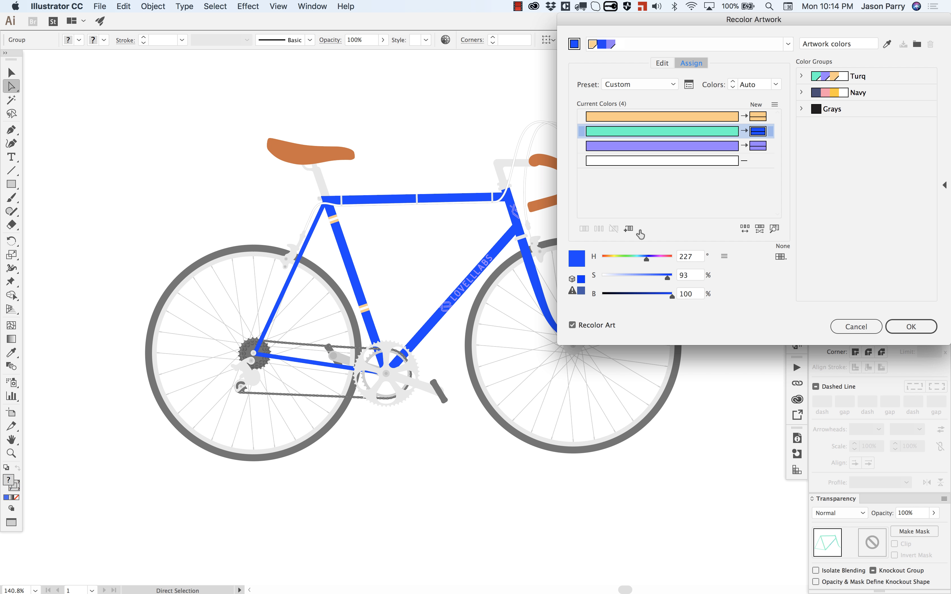
pyautogui.click(757, 147)
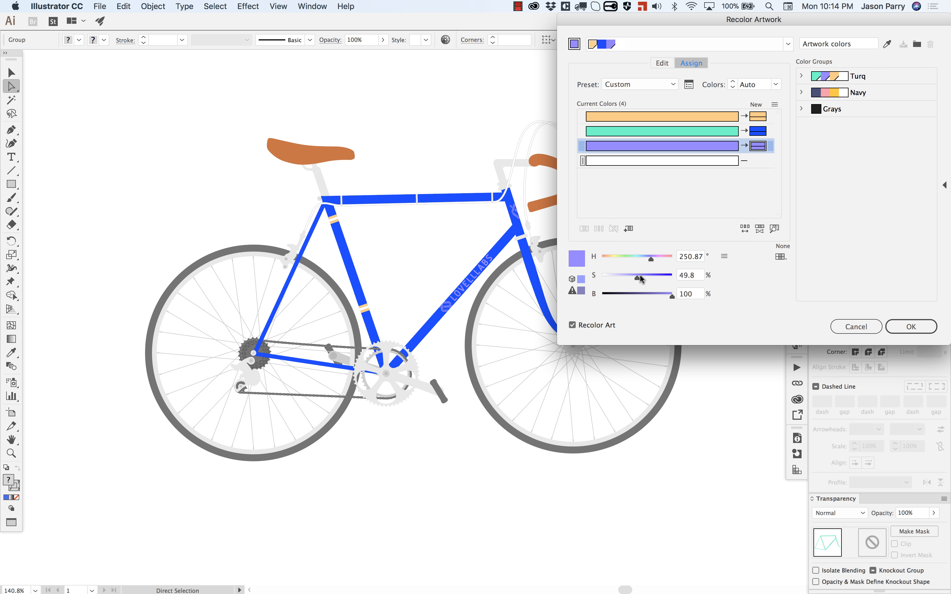
pyautogui.moveTo(650, 261); pyautogui.dragTo(622, 261)
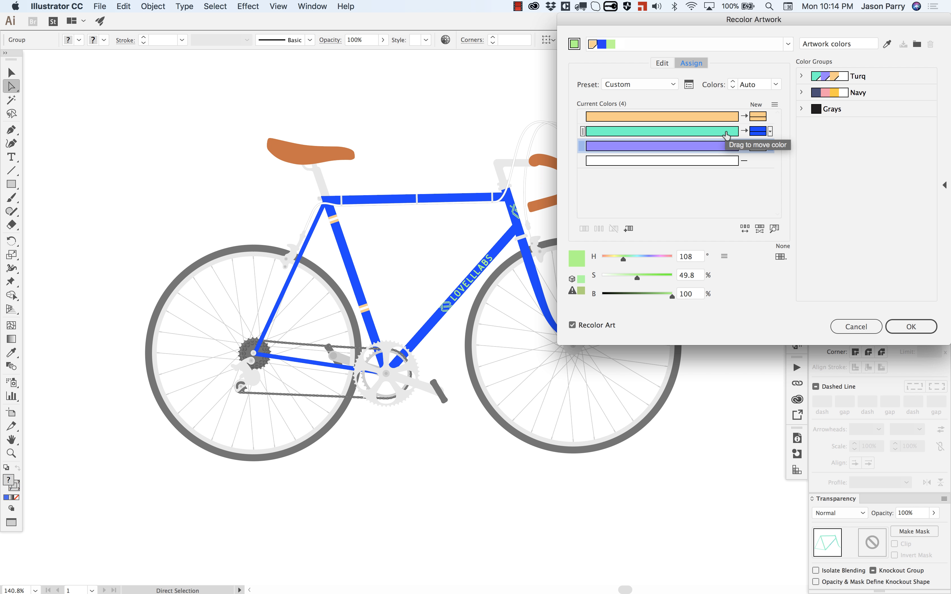
# Swap the new colors assigned to turquoise and purple, making the frame purple and the LOVELLLABS lettering turquoise
pyautogui.click(725, 136)
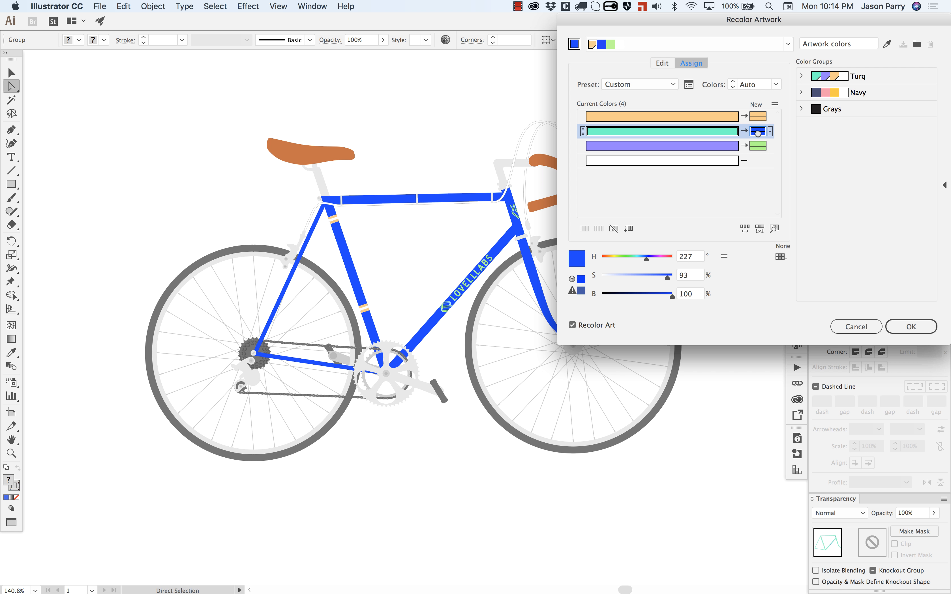
pyautogui.moveTo(758, 133); pyautogui.dragTo(759, 148)
pyautogui.click(724, 145)
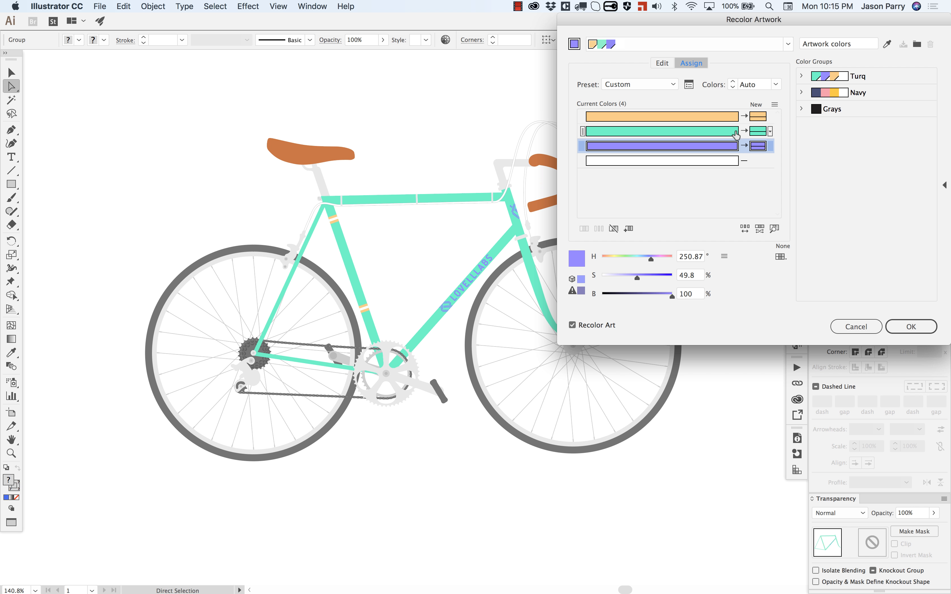
pyautogui.click(715, 132)
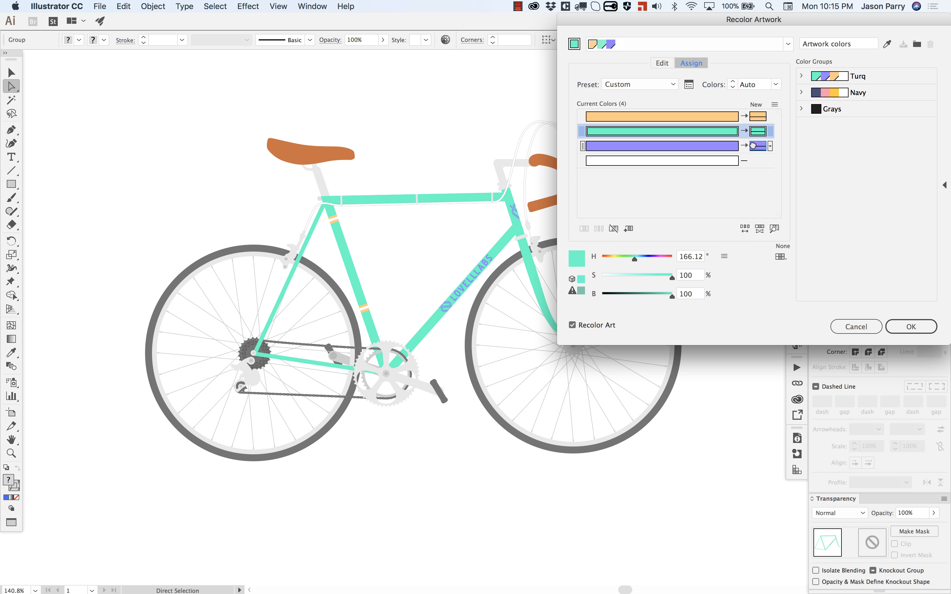
pyautogui.moveTo(757, 146)
pyautogui.mouseDown()
pyautogui.moveTo(757, 132)
pyautogui.moveTo(731, 146)
pyautogui.moveTo(760, 145)
pyautogui.mouseUp()
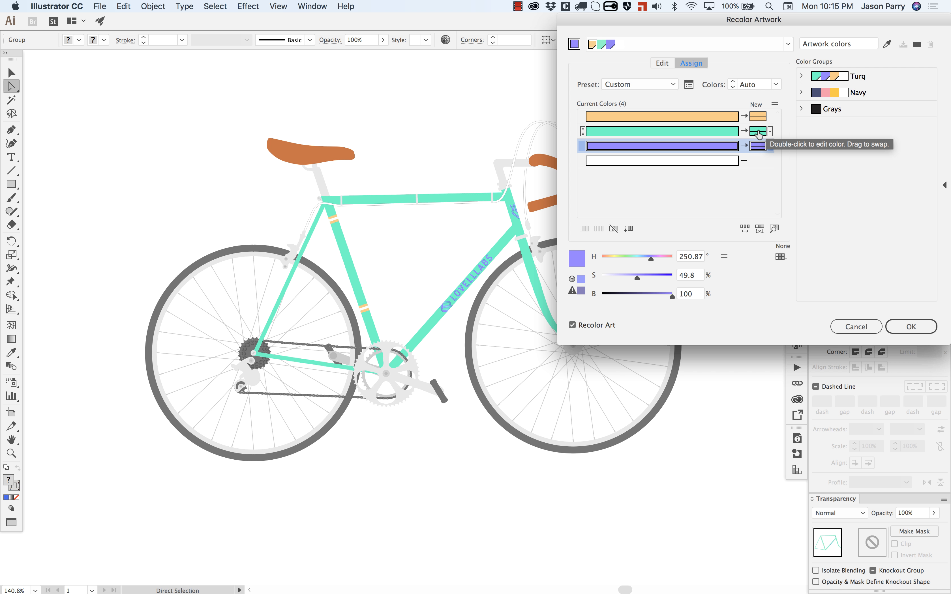
pyautogui.moveTo(758, 135); pyautogui.dragTo(756, 147)
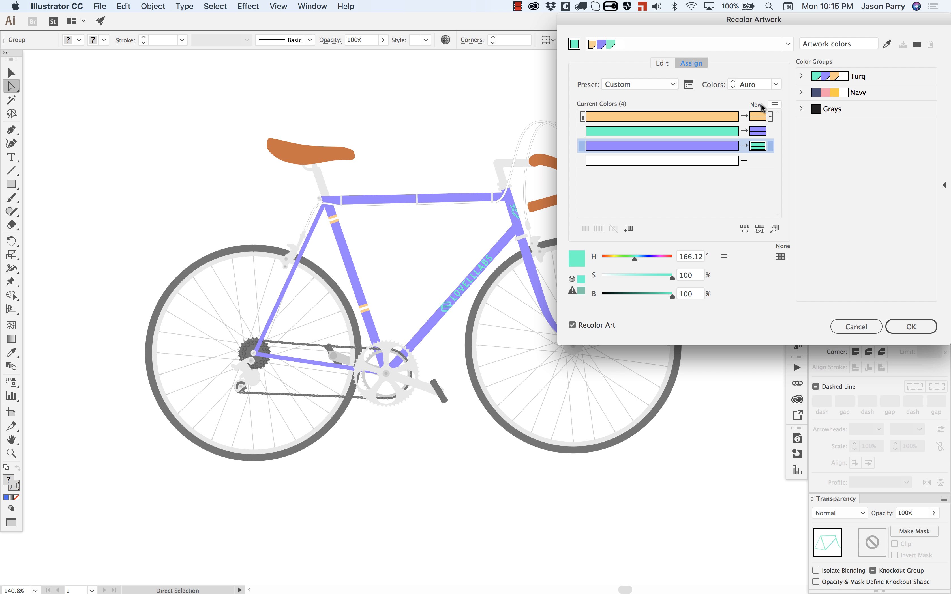
# Swap the new colors of the orange and purple rows, making the seat tube bands turquoise and the lettering orange
pyautogui.click(757, 116)
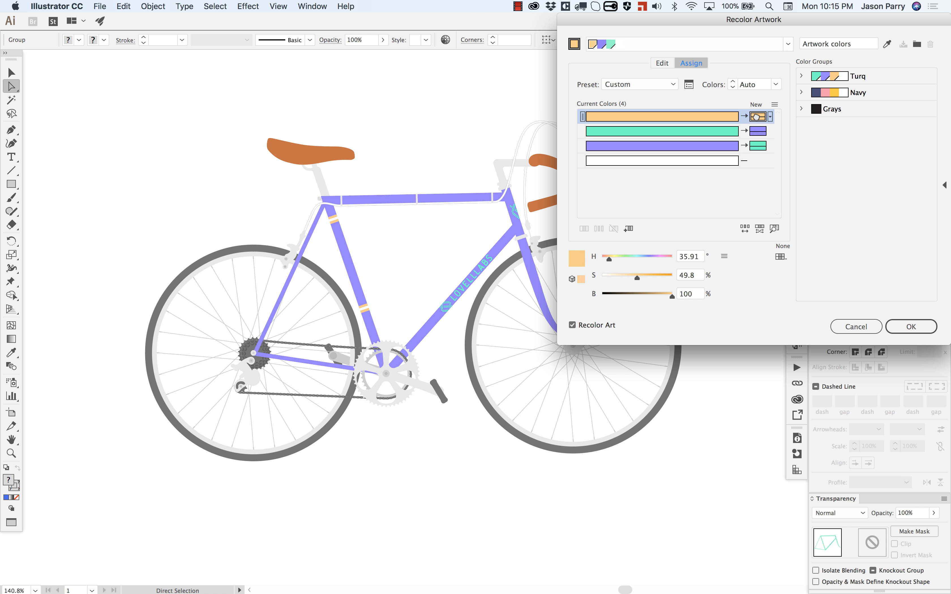
pyautogui.moveTo(757, 150); pyautogui.dragTo(757, 147)
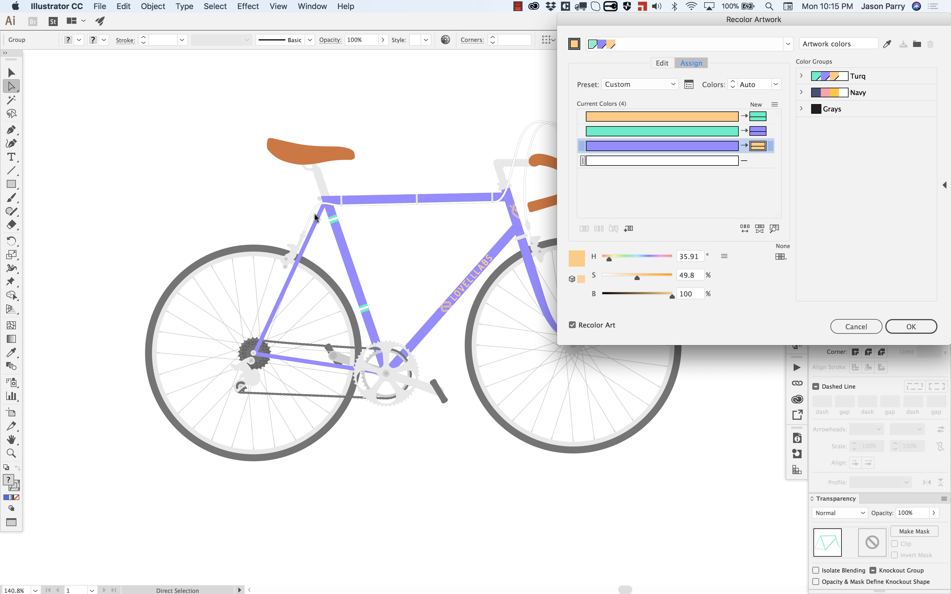
# Try other color combinations on the frame group by swapping new colors and randomly changing the color order several times
pyautogui.click(741, 230)
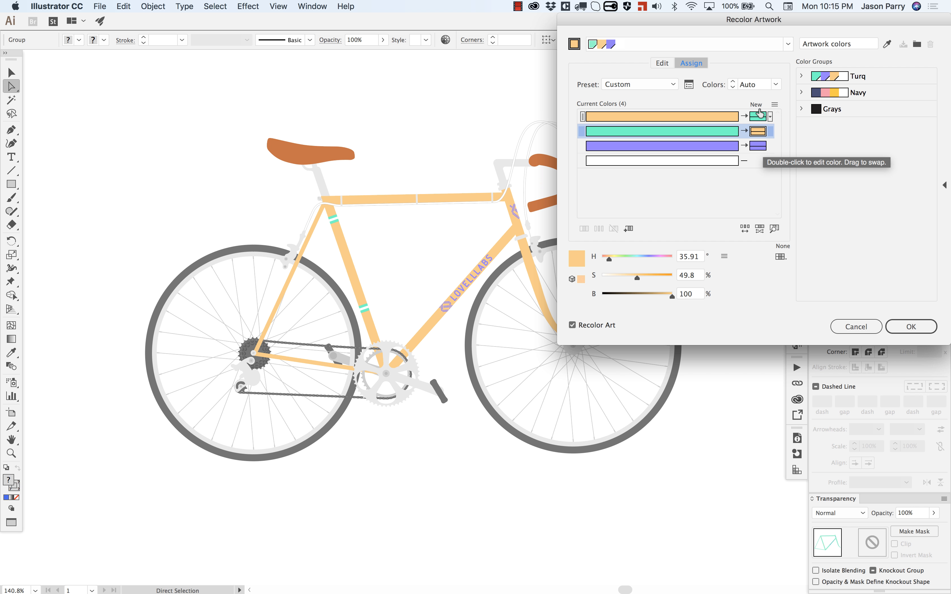
pyautogui.click(758, 116)
pyautogui.moveTo(757, 133); pyautogui.dragTo(757, 117)
pyautogui.click(745, 230)
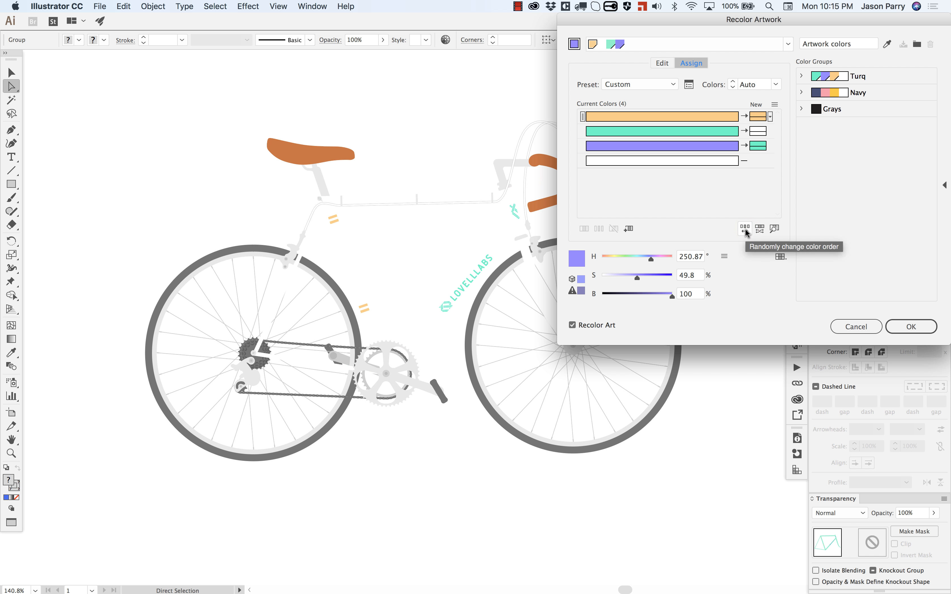
pyautogui.click(746, 230)
pyautogui.click(745, 230)
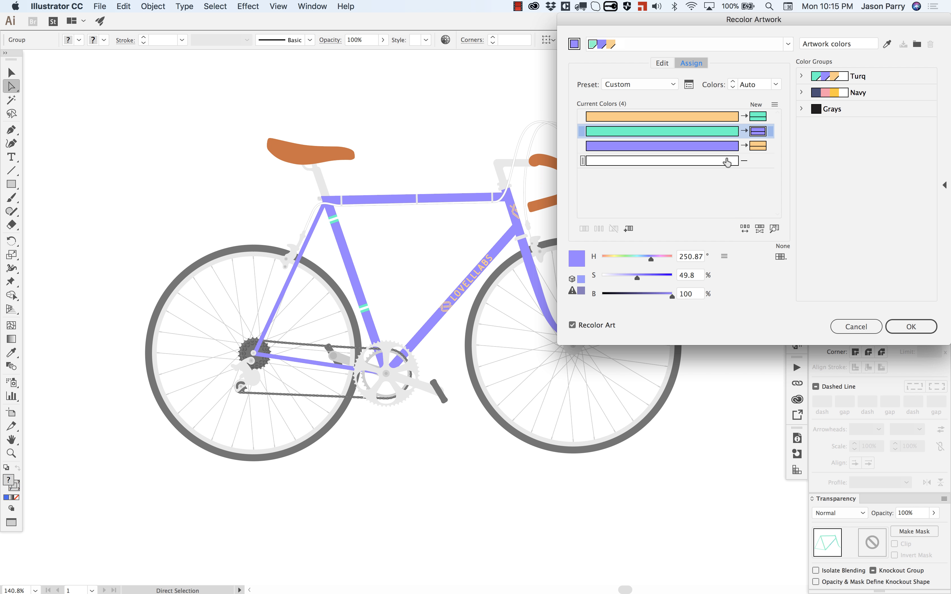
# Add a new color to the harmony for the white row, and exclude white from the recoloring
pyautogui.click(746, 158)
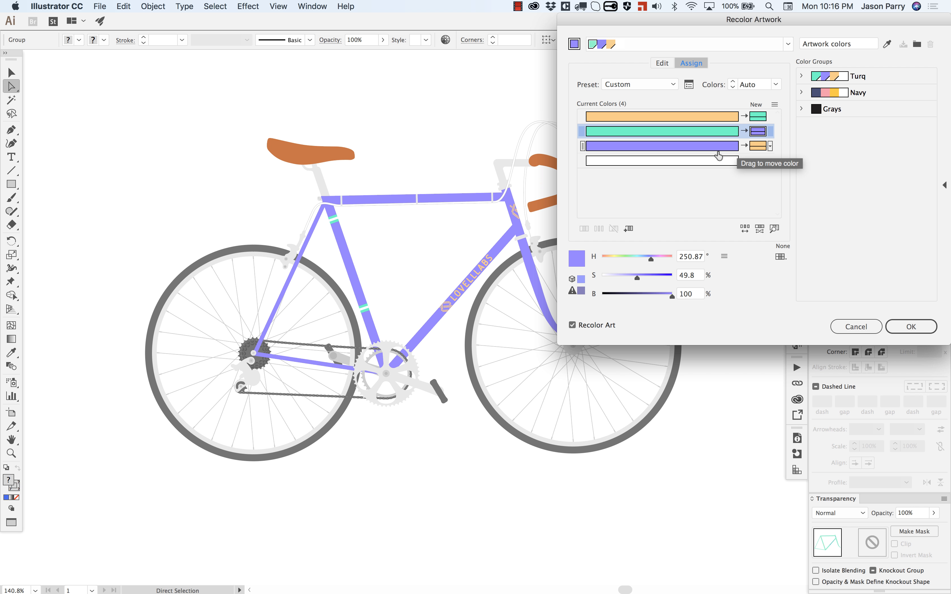
pyautogui.doubleClick(756, 163)
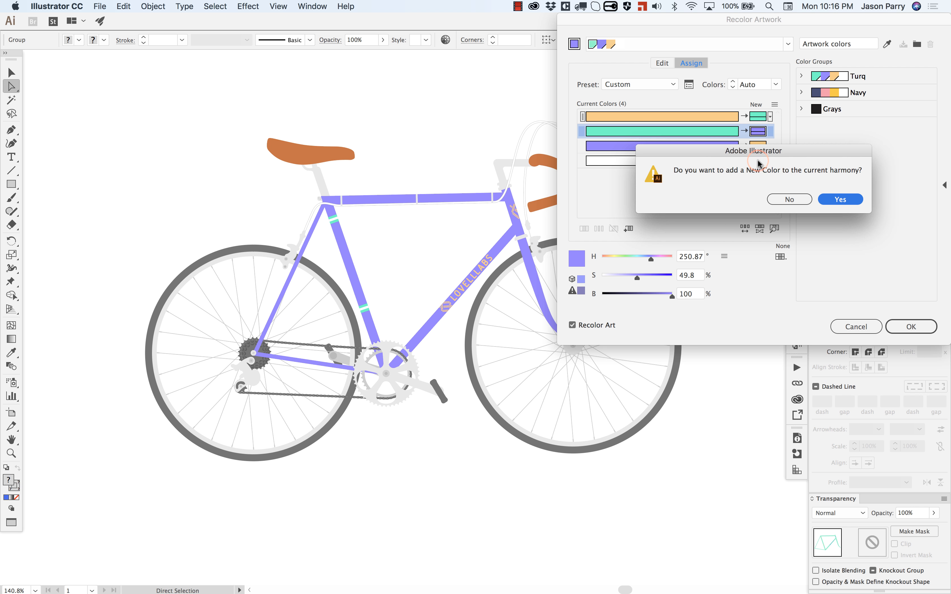
pyautogui.click(841, 199)
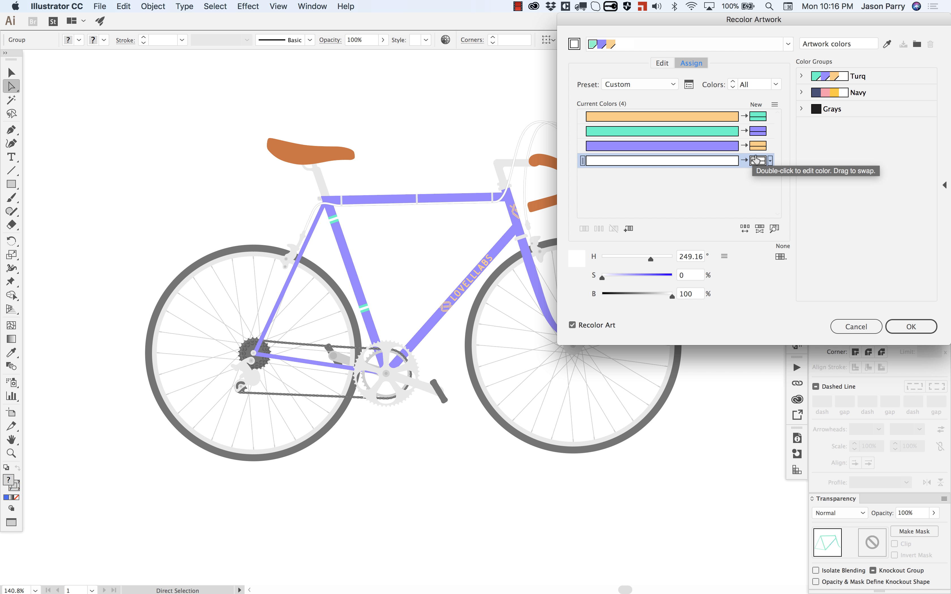
pyautogui.click(664, 167)
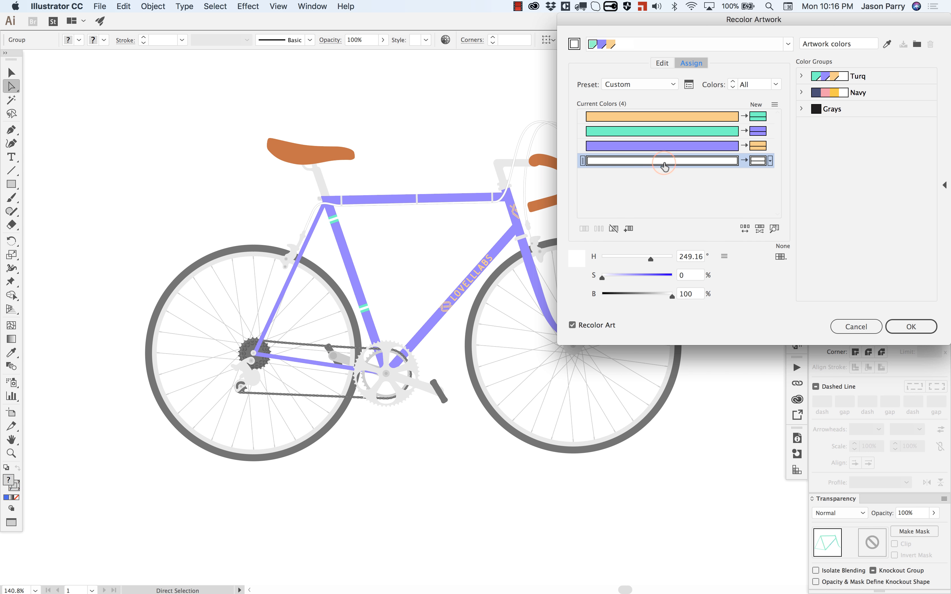
pyautogui.click(612, 228)
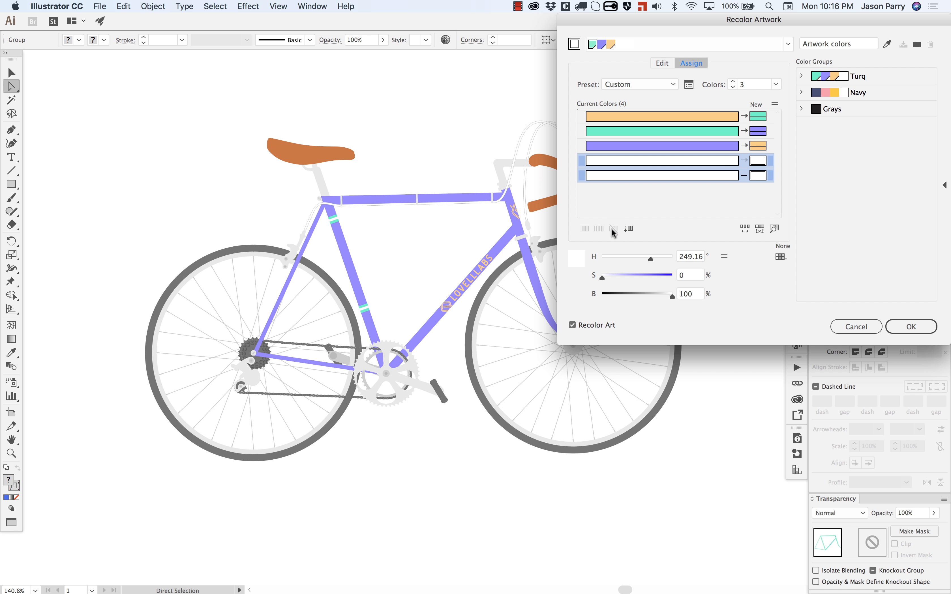
# Randomly change the color order of the frame group several more times with white excluded
pyautogui.click(744, 230)
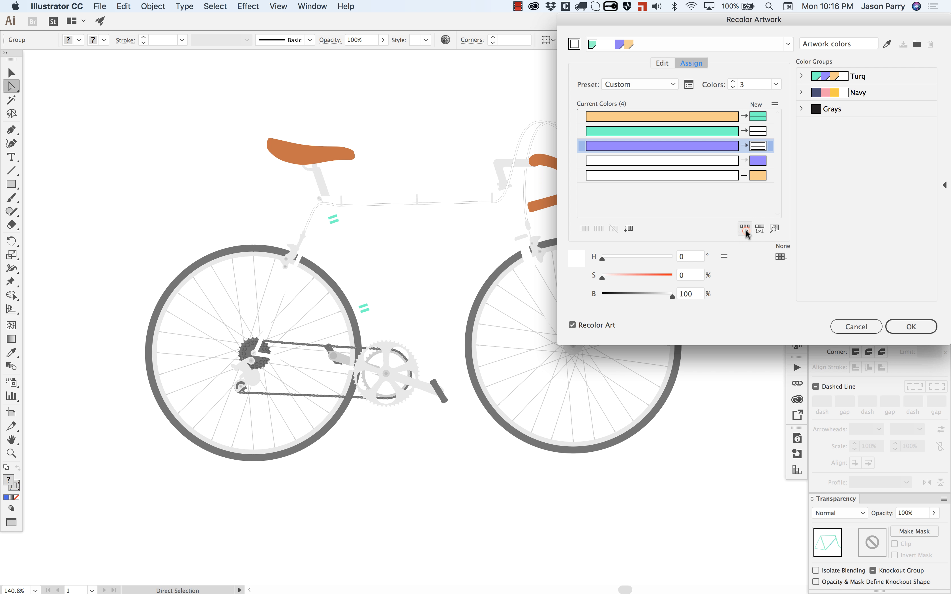
pyautogui.click(745, 230)
pyautogui.click(744, 229)
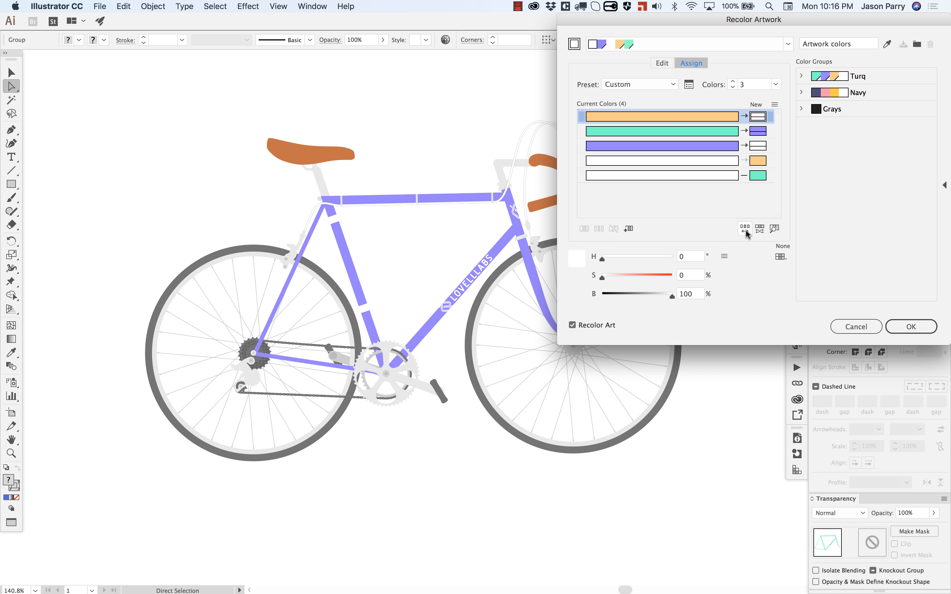
pyautogui.click(745, 229)
pyautogui.click(745, 230)
# Discard the recoloring and reopen Recolor Artwork with the frame group's original colors
pyautogui.click(860, 327)
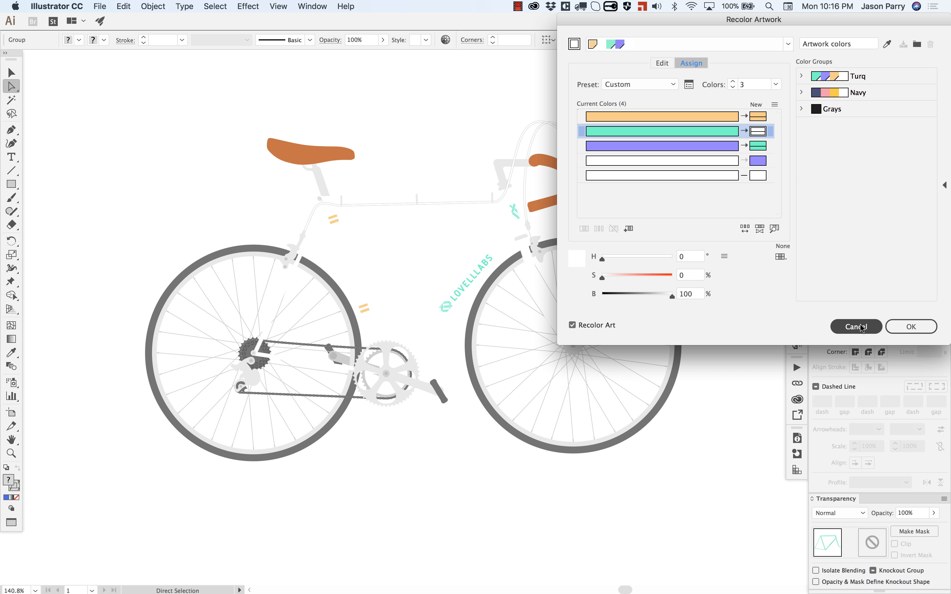
pyautogui.click(446, 39)
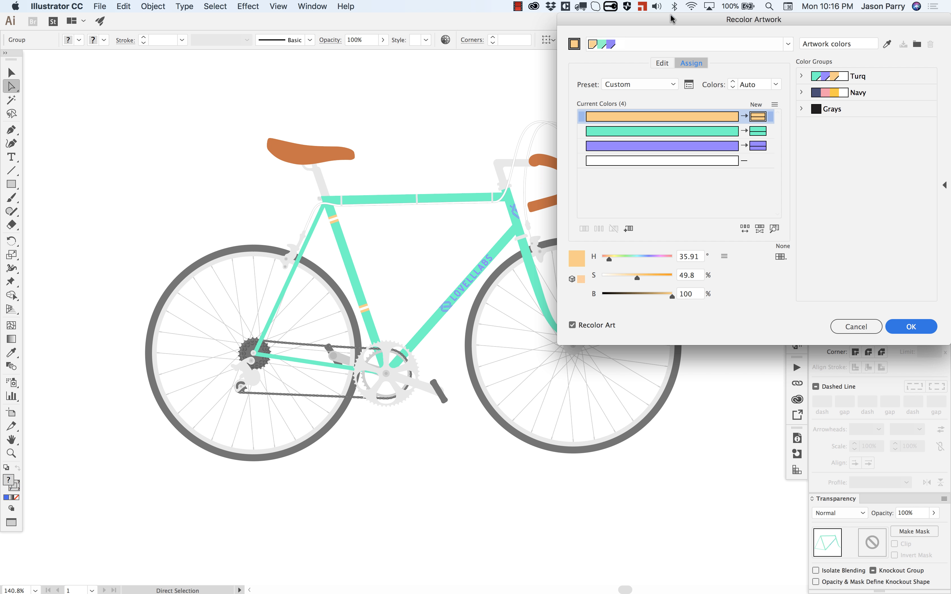
# Try moving the purple marker on the color wheel with harmony colors unlinked, and select the purple row's new color for editing
pyautogui.click(661, 63)
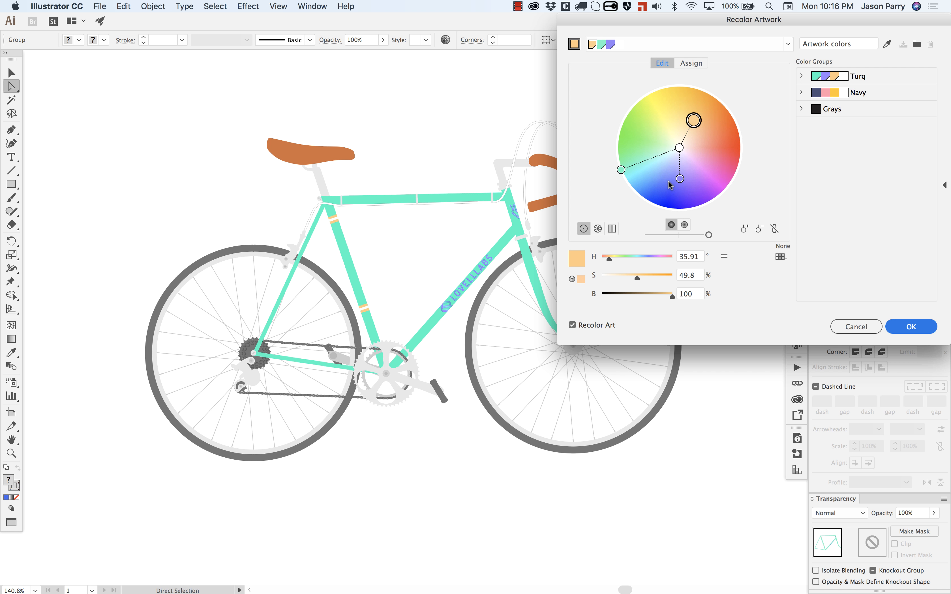
pyautogui.moveTo(680, 181)
pyautogui.mouseDown()
pyautogui.moveTo(704, 173)
pyautogui.moveTo(737, 193)
pyautogui.moveTo(744, 146)
pyautogui.moveTo(734, 192)
pyautogui.moveTo(697, 161)
pyautogui.moveTo(677, 167)
pyautogui.moveTo(679, 179)
pyautogui.moveTo(660, 177)
pyautogui.moveTo(694, 176)
pyautogui.moveTo(738, 107)
pyautogui.moveTo(726, 154)
pyautogui.moveTo(679, 159)
pyautogui.moveTo(691, 181)
pyautogui.mouseUp()
pyautogui.click(691, 63)
pyautogui.click(729, 147)
pyautogui.click(754, 148)
pyautogui.click(662, 63)
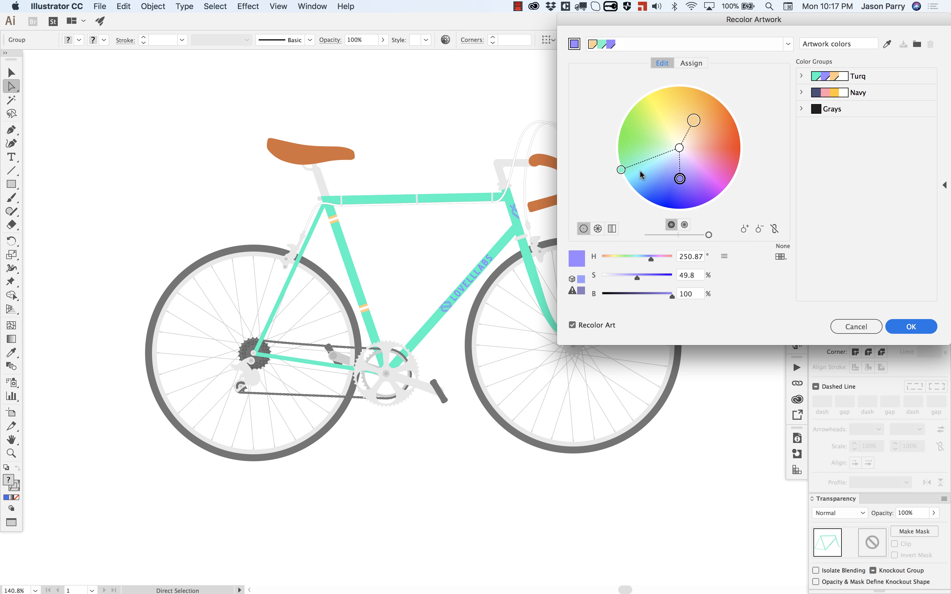
# Link the harmony colors and try rotating them together around the color wheel, bringing the lettering's hue to 65°
pyautogui.click(773, 231)
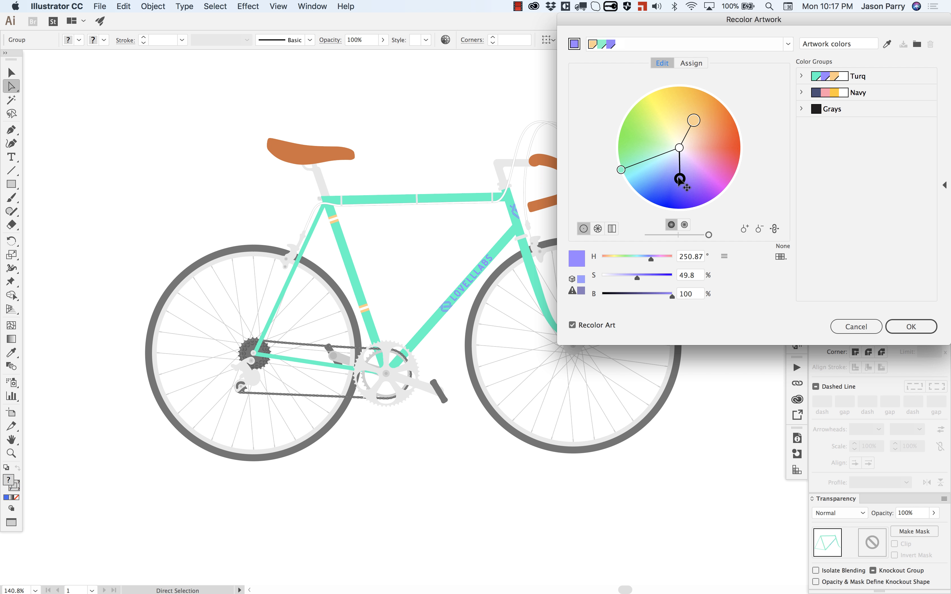
pyautogui.moveTo(679, 179)
pyautogui.mouseDown()
pyautogui.moveTo(724, 180)
pyautogui.moveTo(703, 170)
pyautogui.moveTo(682, 192)
pyautogui.moveTo(662, 173)
pyautogui.moveTo(663, 183)
pyautogui.moveTo(695, 180)
pyautogui.mouseUp()
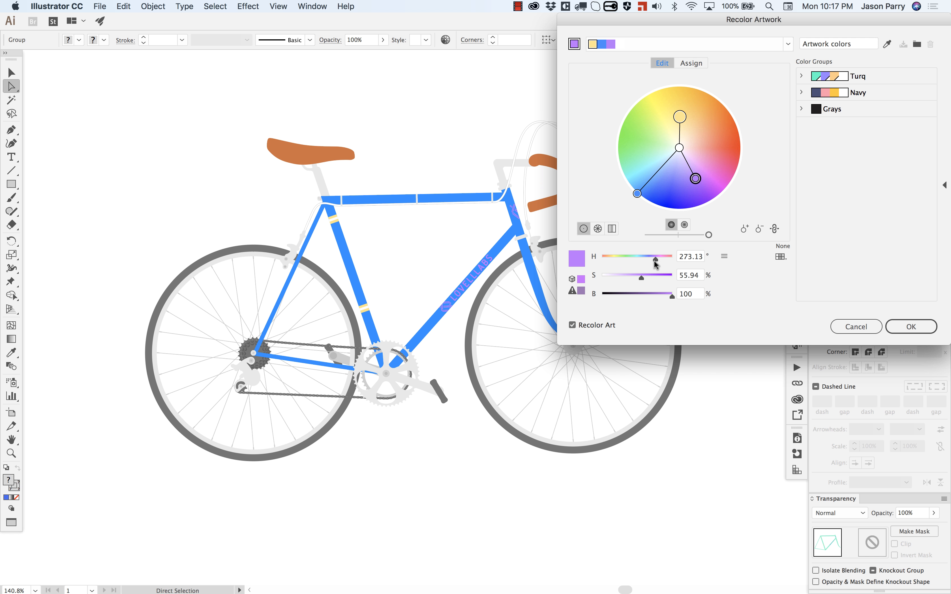
pyautogui.moveTo(655, 262); pyautogui.dragTo(613, 260)
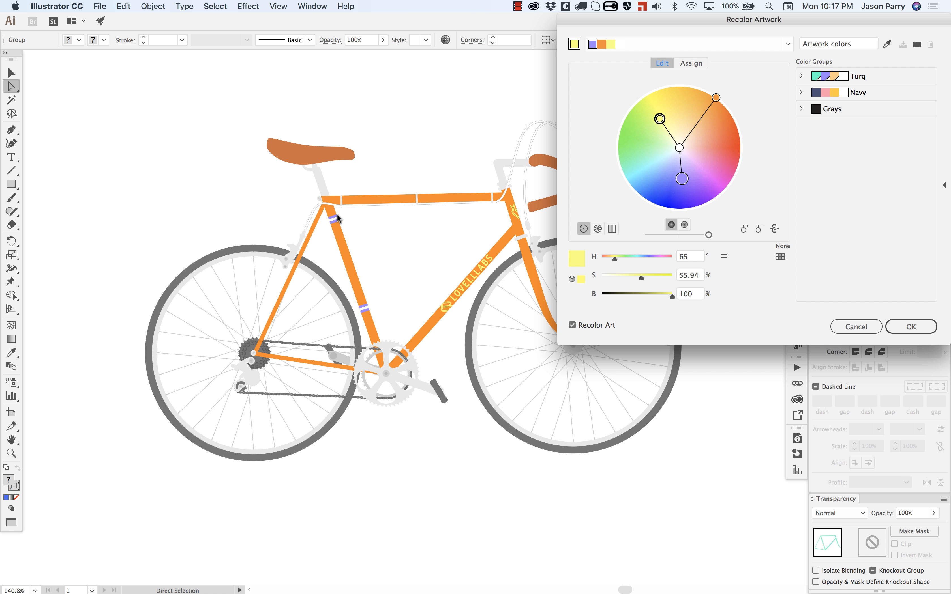
# Try recoloring only the purple row to H 212°, S 17%, B 100%, and discard the recoloring
pyautogui.click(692, 66)
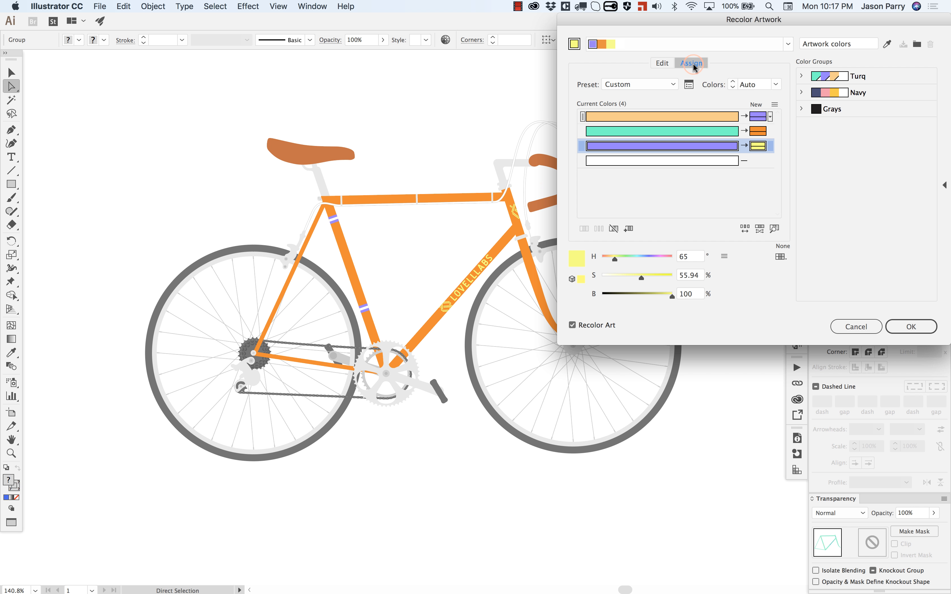
pyautogui.click(755, 148)
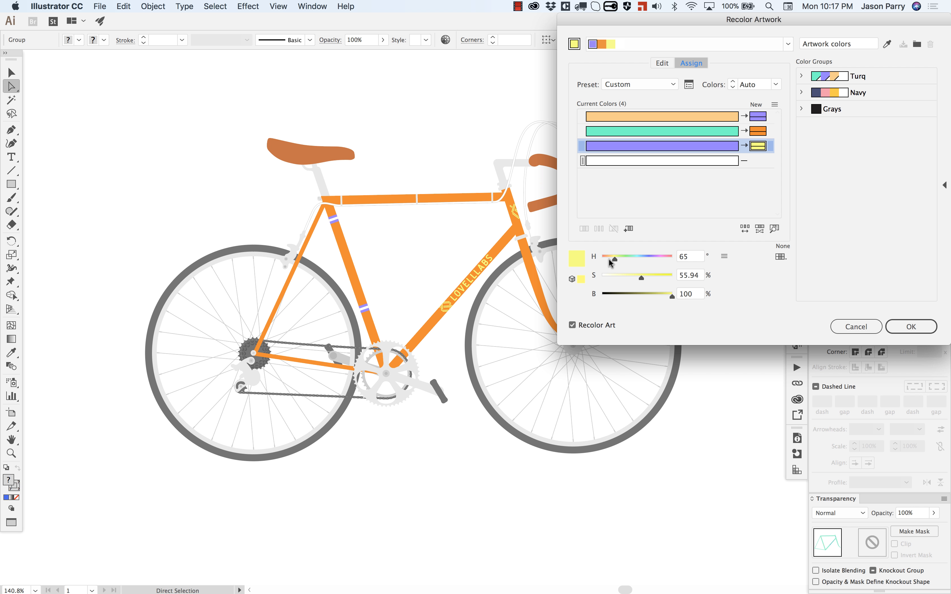
pyautogui.moveTo(612, 259)
pyautogui.mouseDown()
pyautogui.moveTo(647, 262)
pyautogui.moveTo(614, 277)
pyautogui.mouseUp()
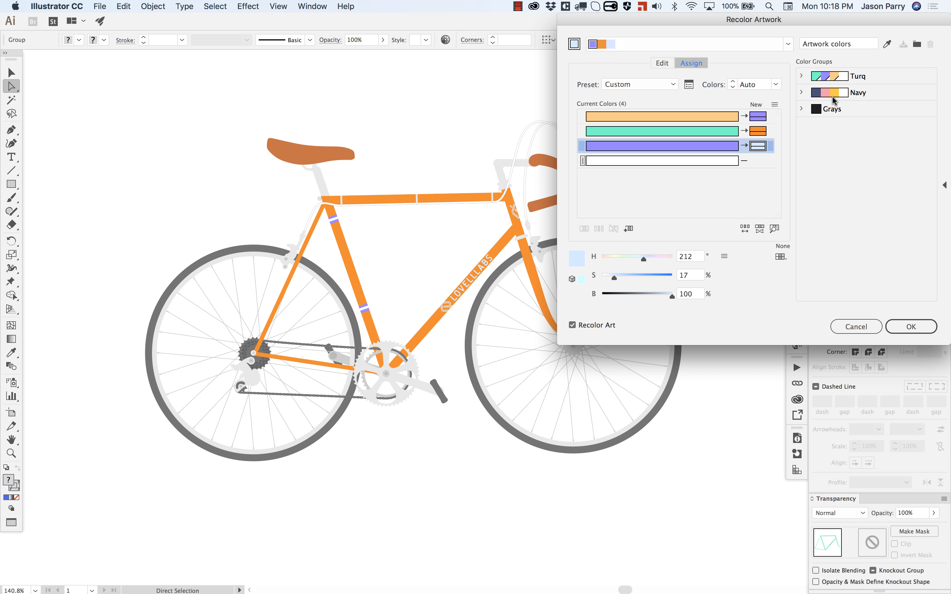
pyautogui.click(856, 326)
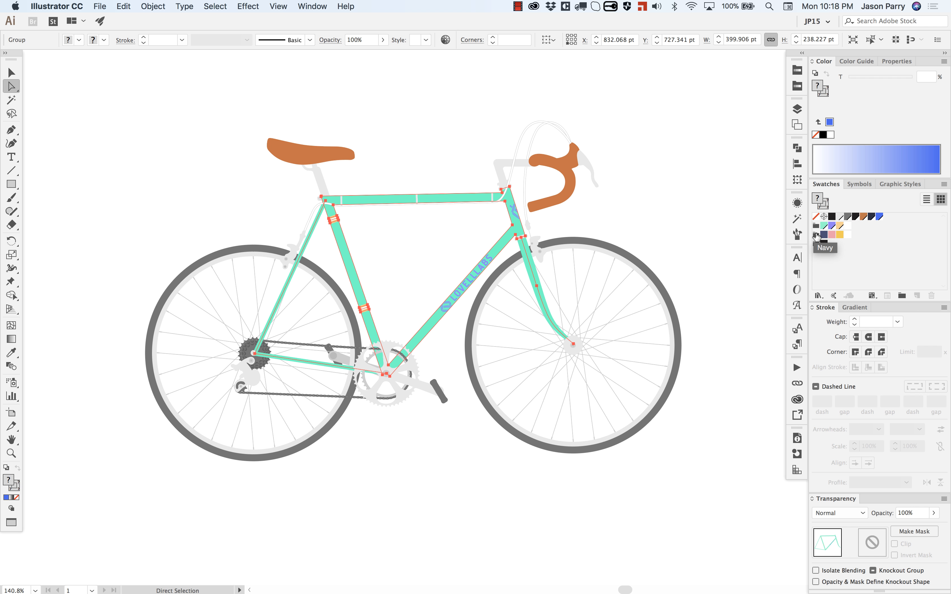
# Recolor the frame group with the Navy color group, swapping navy and pink so that turquoise is replaced by navy
pyautogui.click(446, 40)
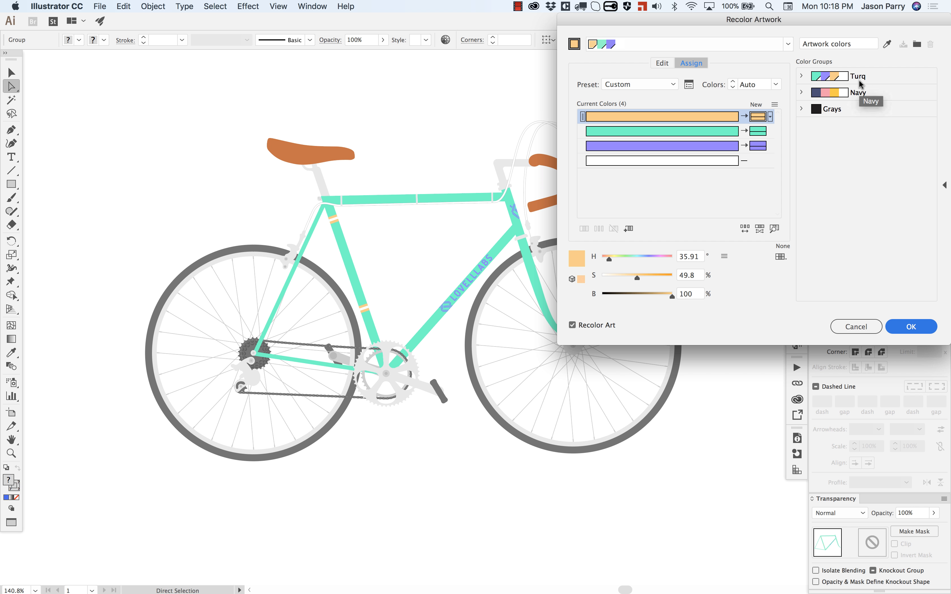
pyautogui.click(878, 94)
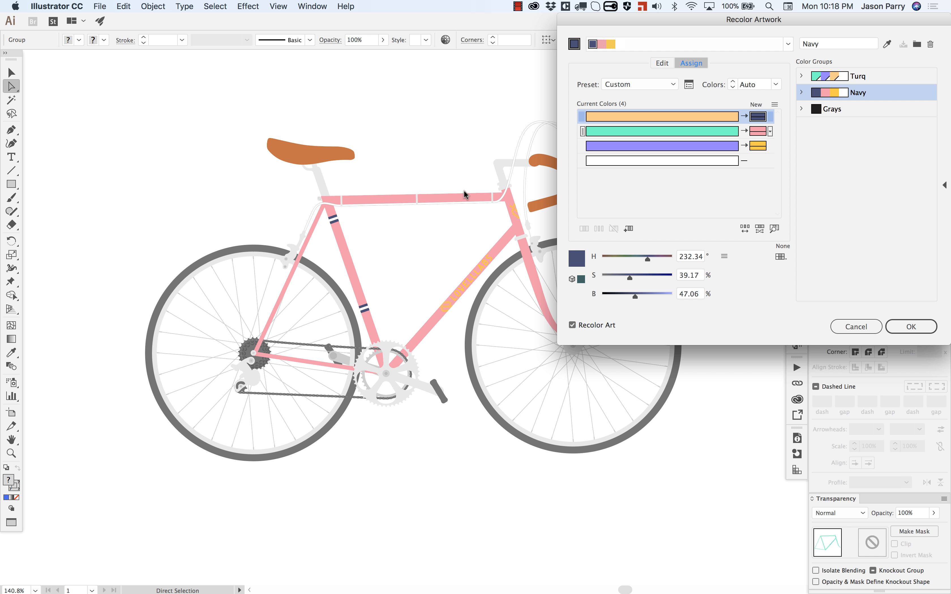
pyautogui.moveTo(760, 118); pyautogui.dragTo(761, 133)
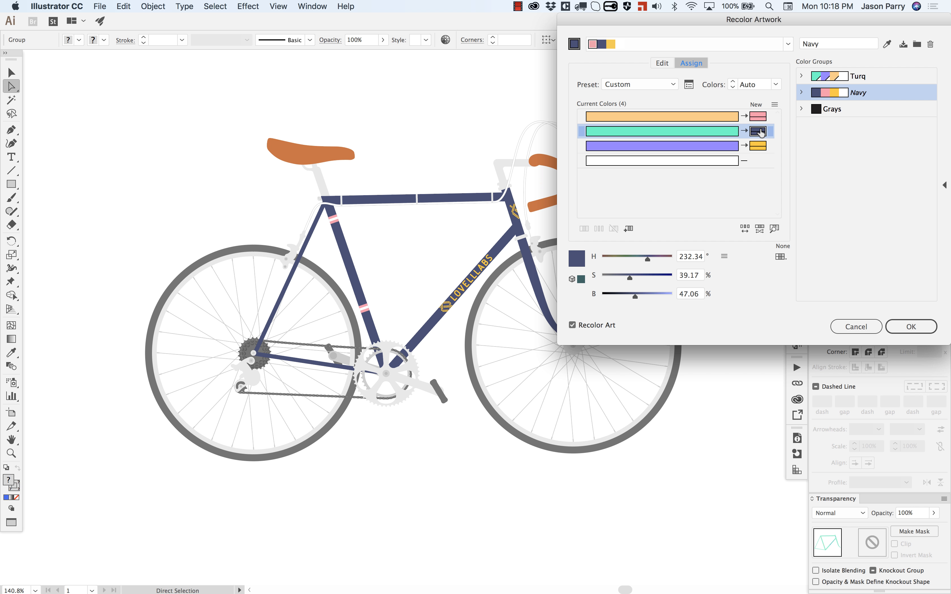
pyautogui.click(758, 117)
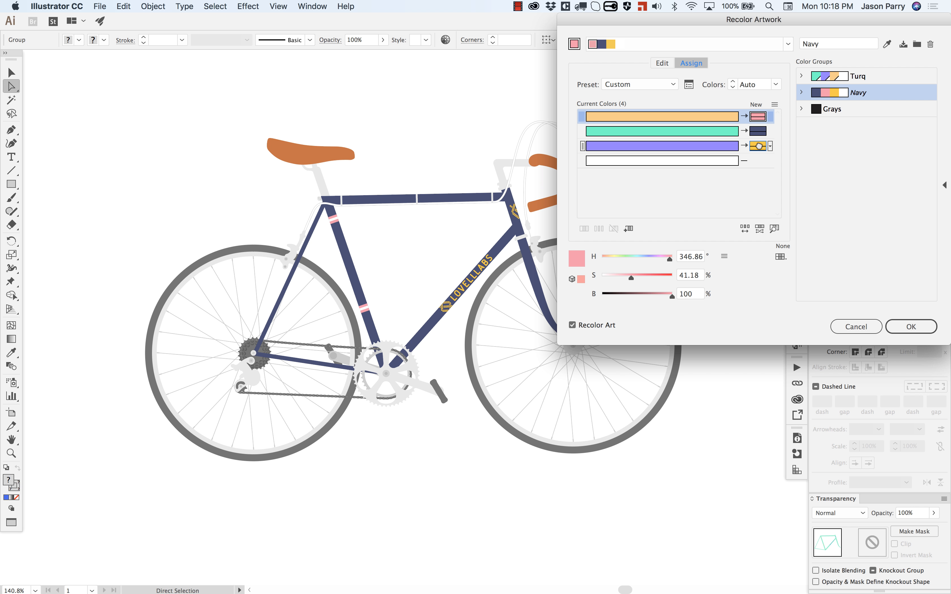
pyautogui.moveTo(758, 147)
pyautogui.mouseDown()
pyautogui.moveTo(760, 133)
pyautogui.moveTo(759, 147)
pyautogui.mouseUp()
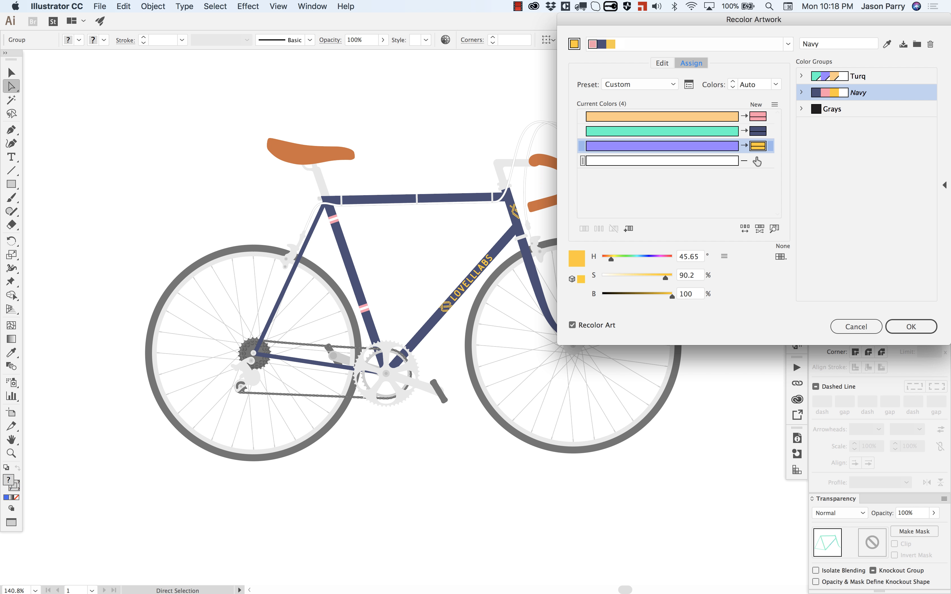
# Apply the recoloring to the frame, saving the changes to the Navy swatch group, and deselect that swatch group
pyautogui.click(910, 327)
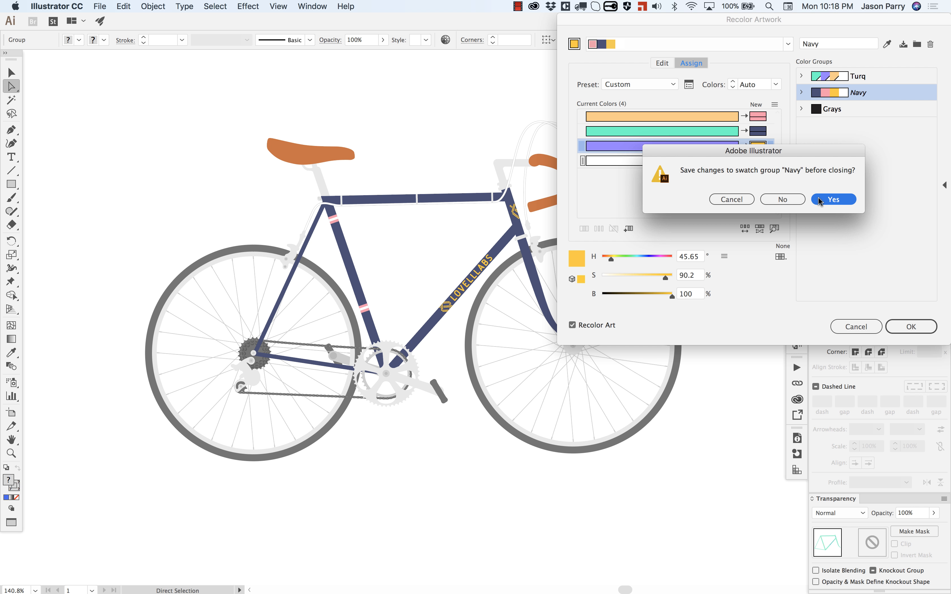
pyautogui.moveTo(767, 152); pyautogui.dragTo(731, 189)
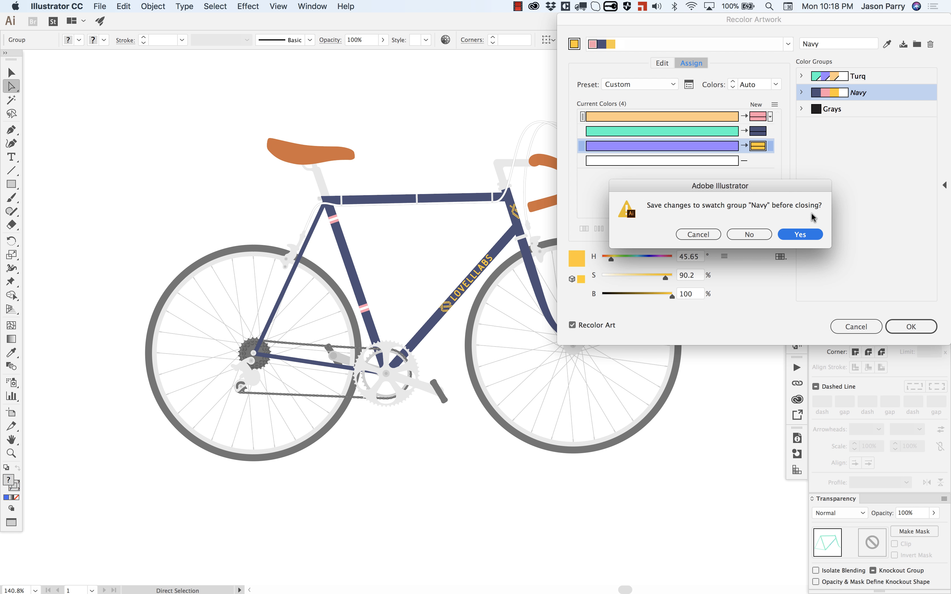
pyautogui.click(801, 235)
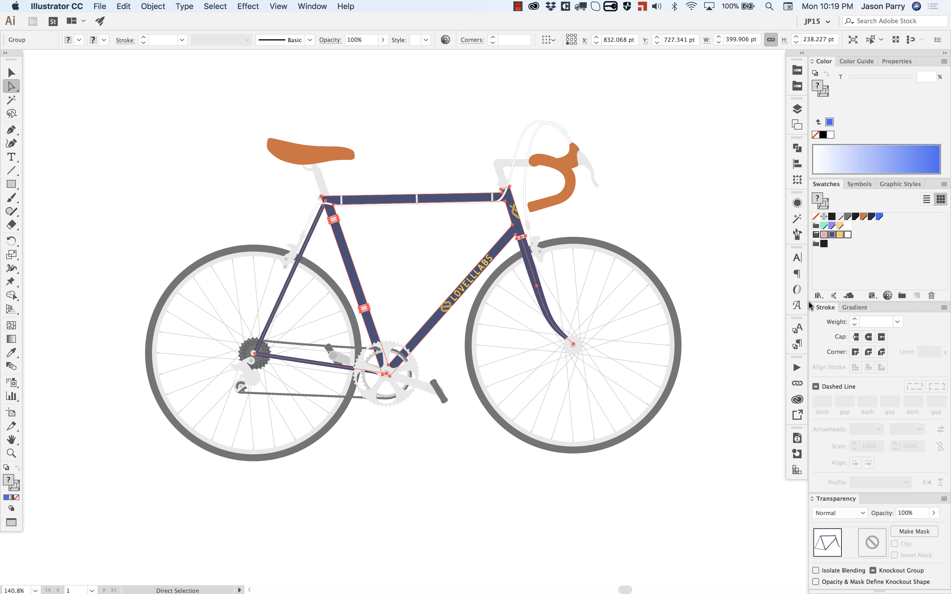
pyautogui.click(840, 271)
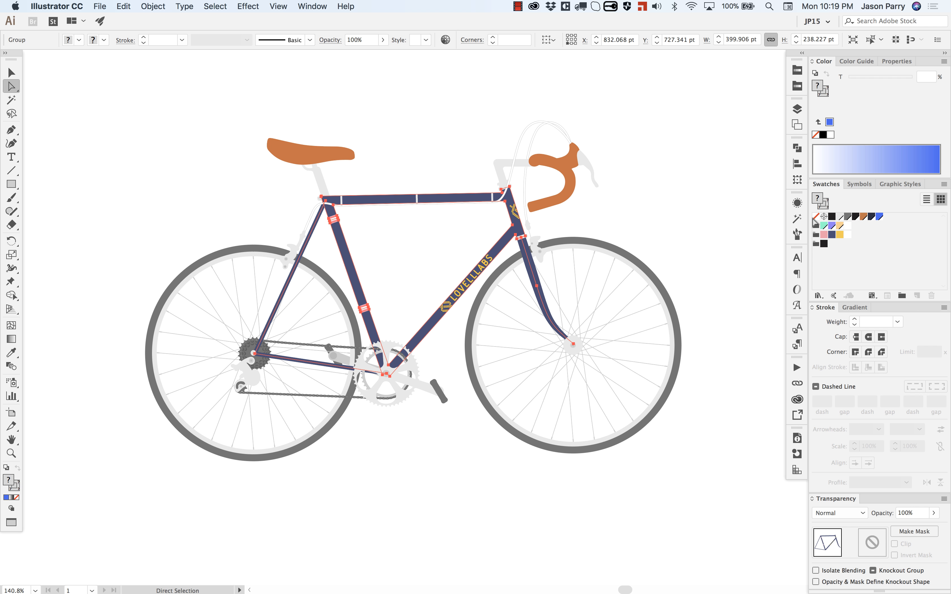
# Reopen Recolor Artwork for the frame group and limit its colors to the PANTONE+ Solid Coated library
pyautogui.click(445, 39)
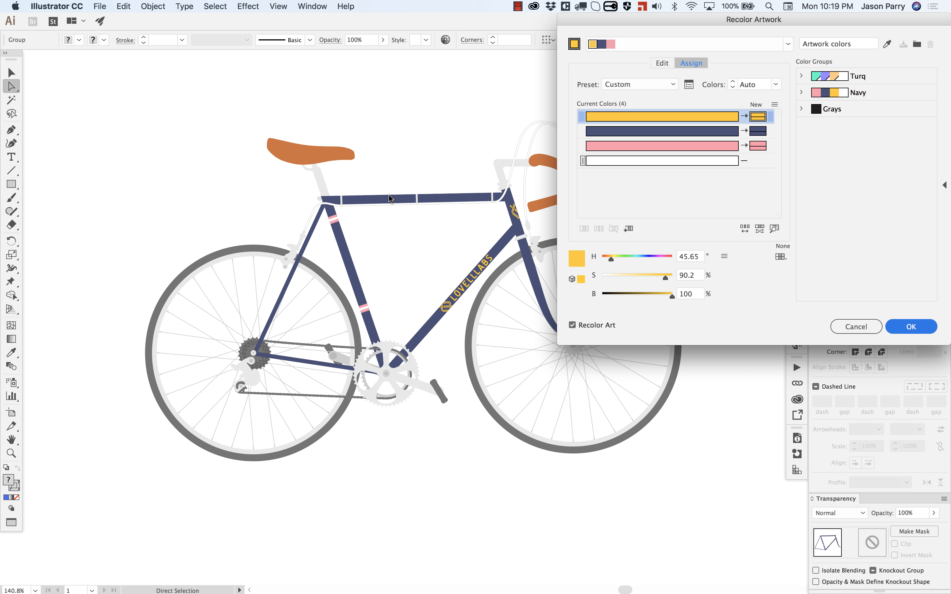
pyautogui.click(780, 257)
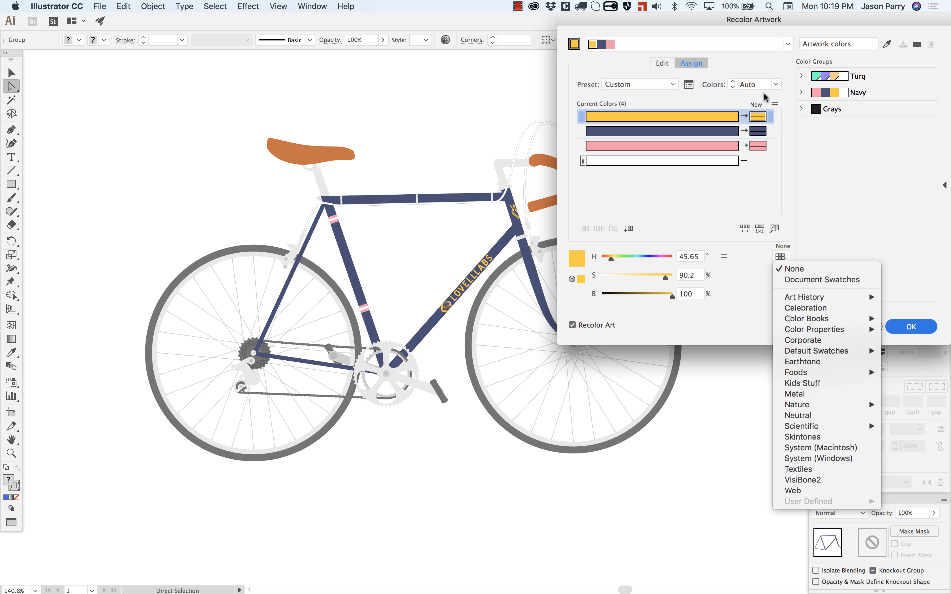
pyautogui.moveTo(799, 294)
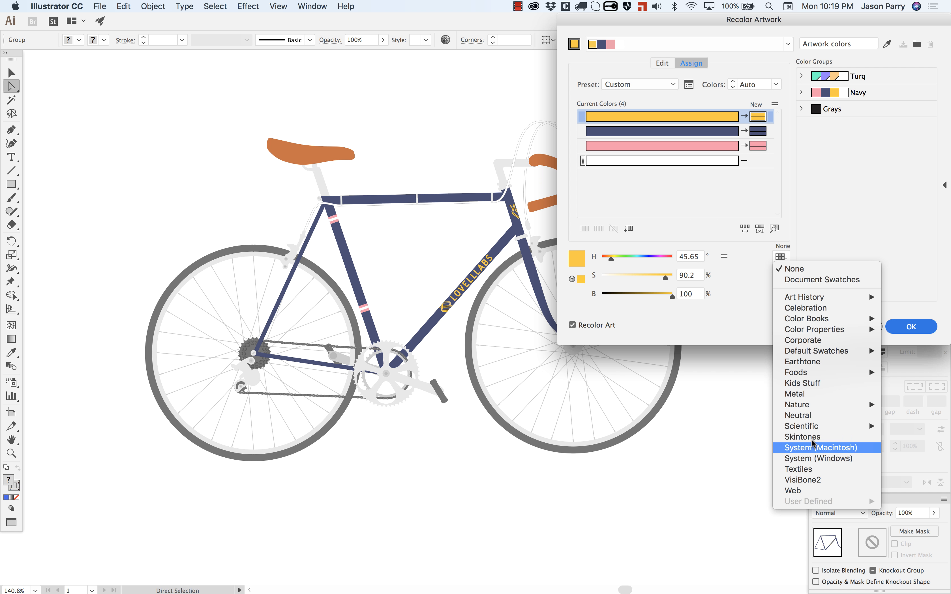
pyautogui.moveTo(808, 323)
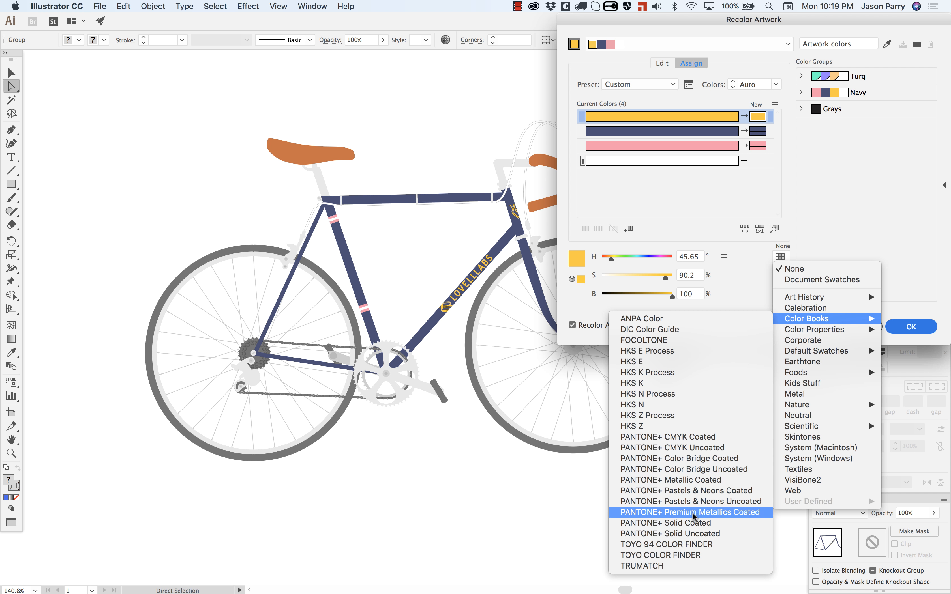
pyautogui.click(691, 523)
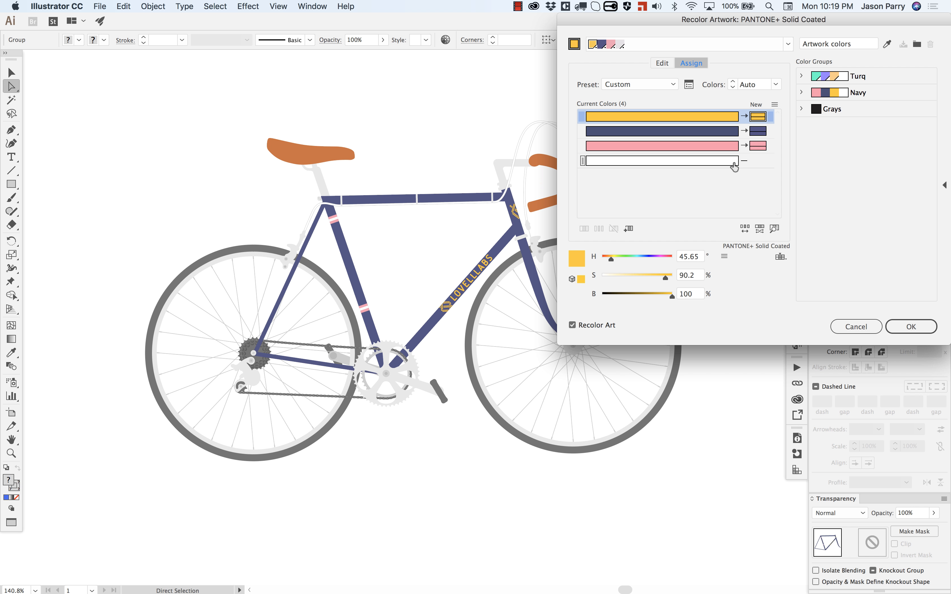
# Check which Pantone swatch is matched to the yellow row's new color, and keep that swatch
pyautogui.click(758, 117)
pyautogui.doubleClick(758, 117)
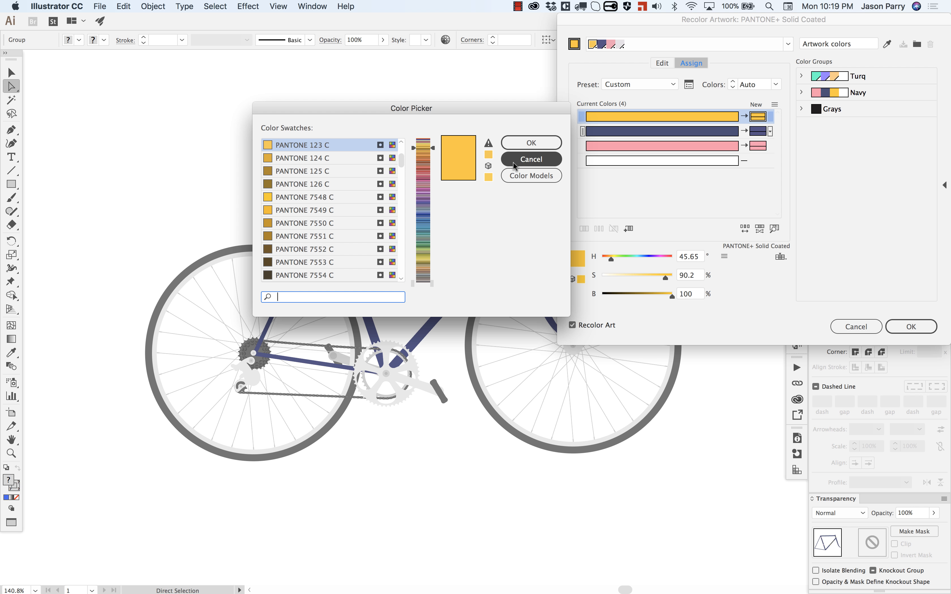
pyautogui.click(528, 146)
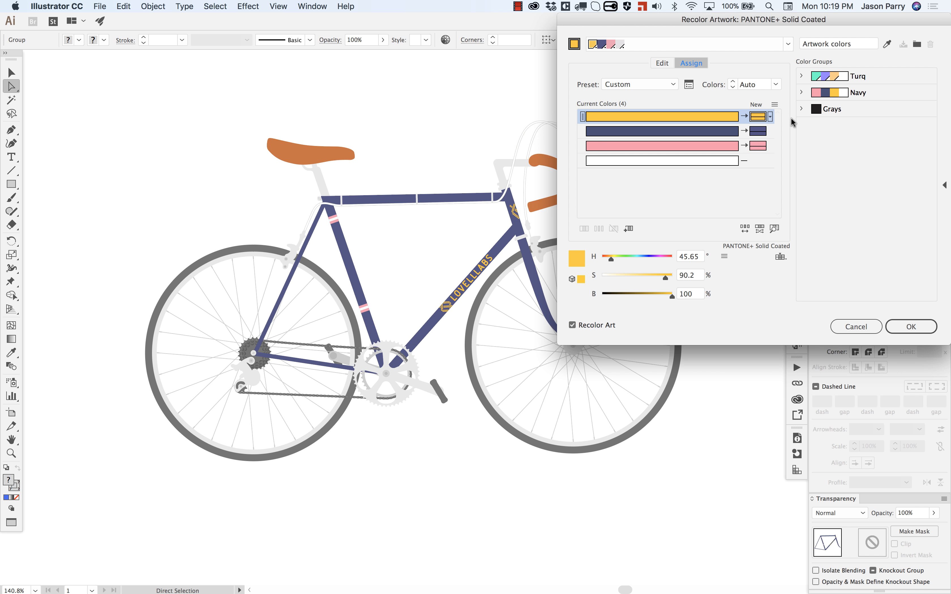
# Set the navy row's new color to PANTONE 7676 C and apply the recoloring to the frame
pyautogui.doubleClick(755, 132)
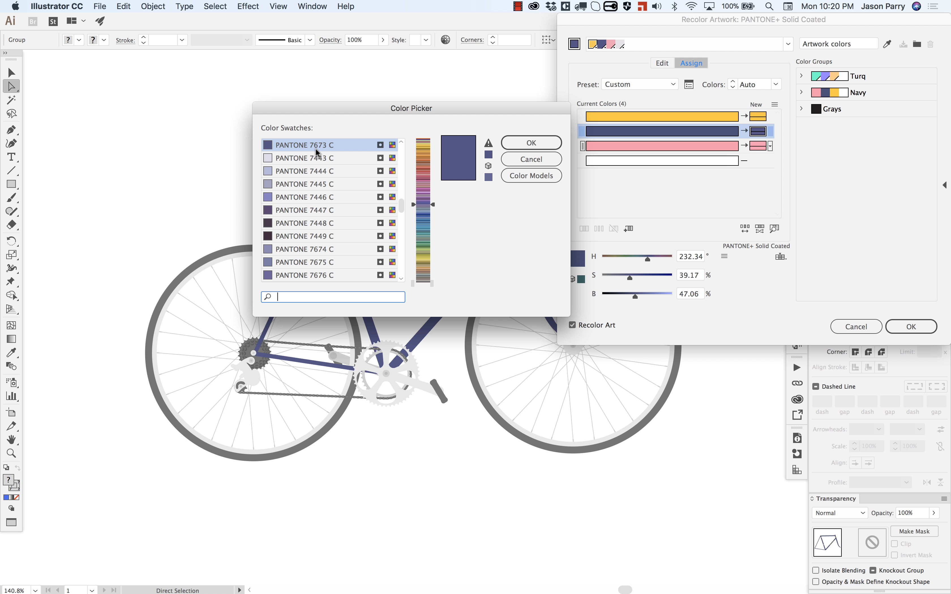
pyautogui.moveTo(511, 114); pyautogui.dragTo(470, 125)
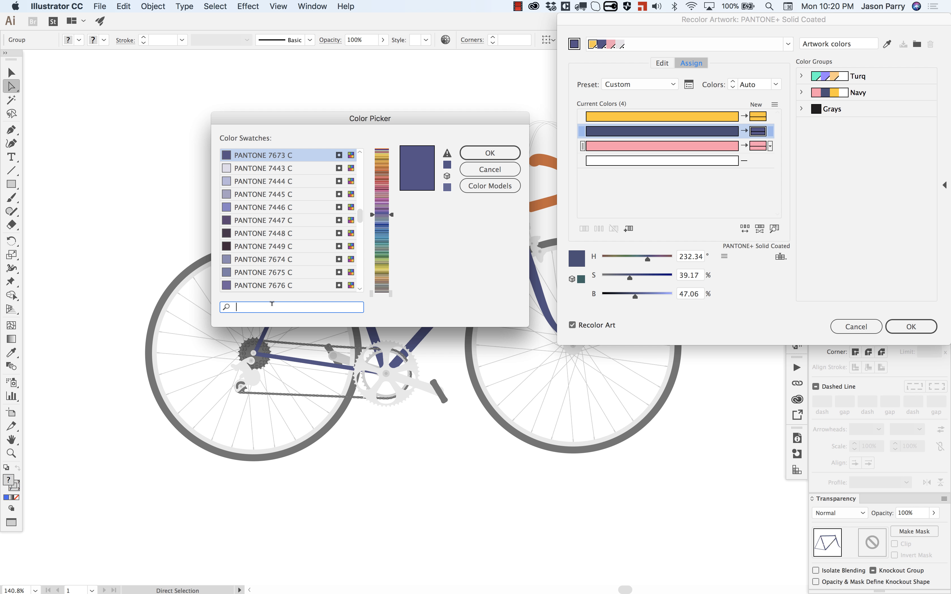
pyautogui.write('7676')
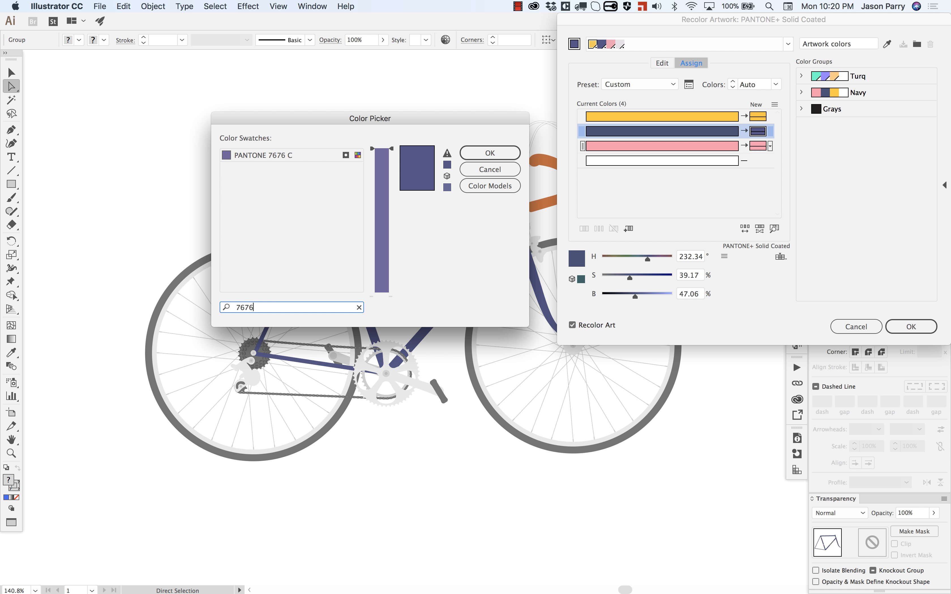
pyautogui.click(286, 156)
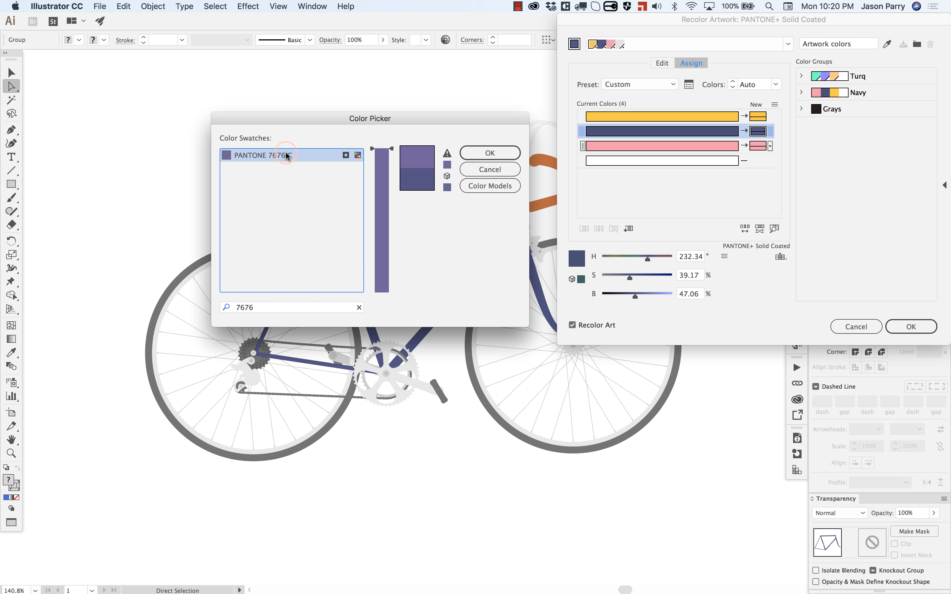
pyautogui.click(491, 152)
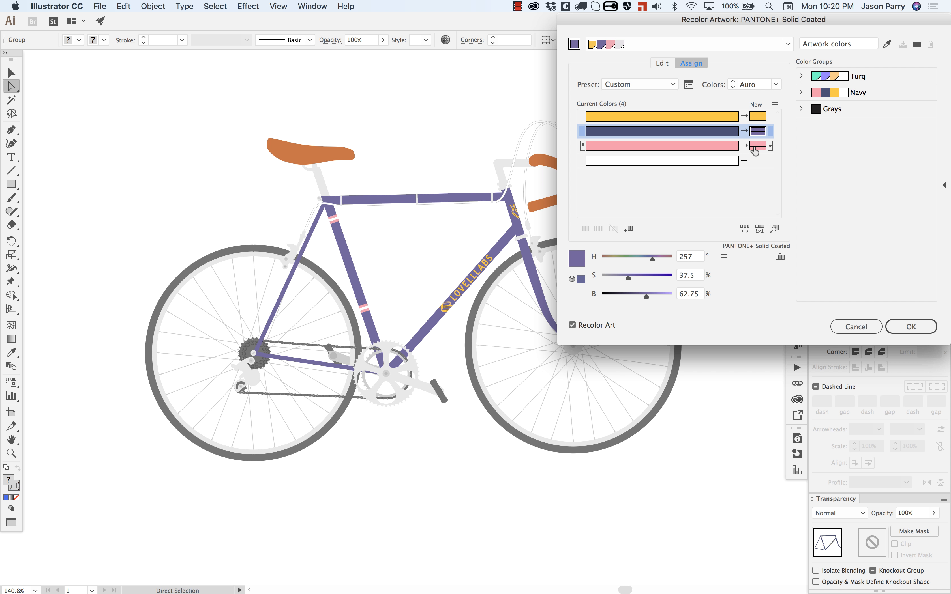
pyautogui.click(910, 327)
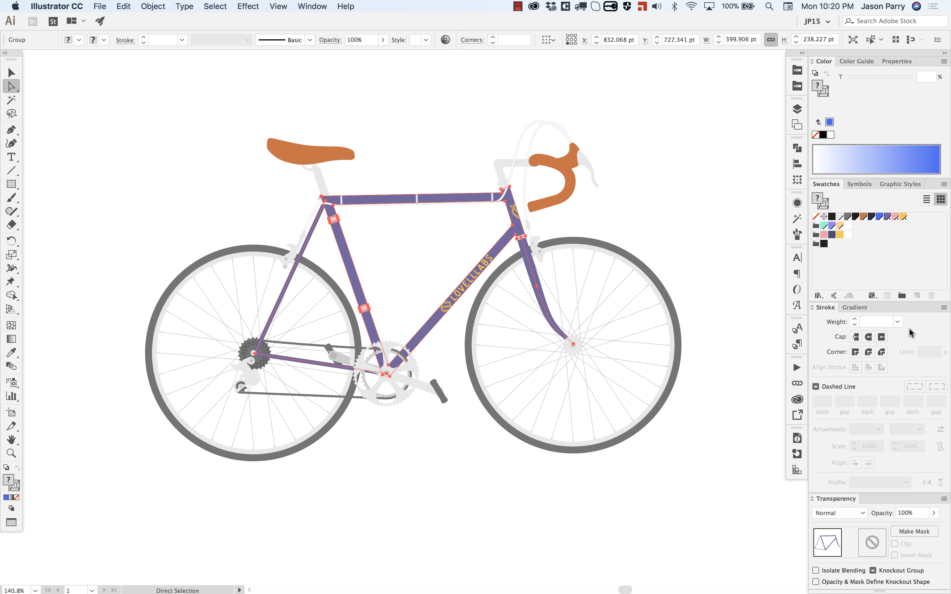
# Deselect the frame, try a turquoise-filled rectangle about 354 by 258 pt across the bike, and delete it
pyautogui.click(687, 219)
pyautogui.scroll(-3, 680, 159)
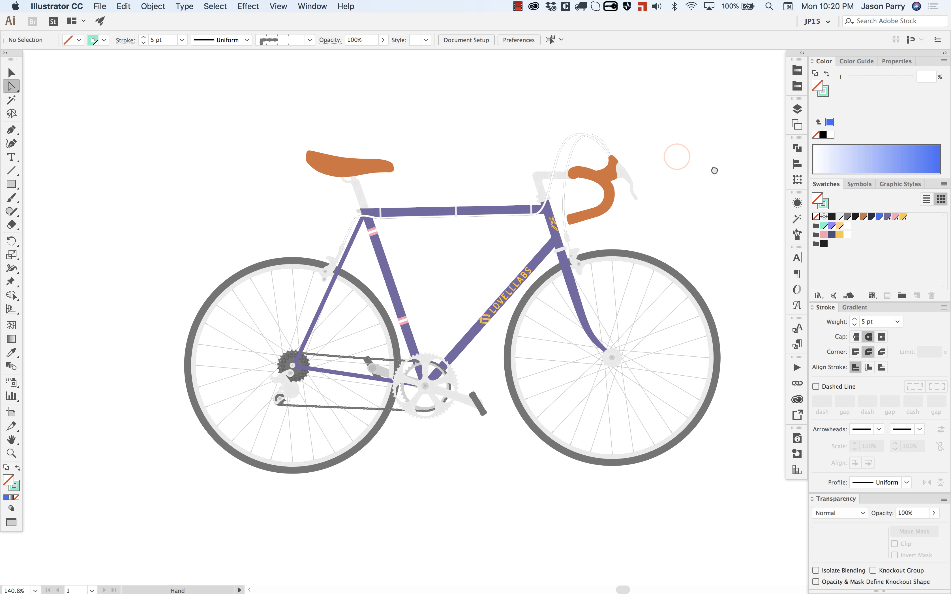
pyautogui.press('m')
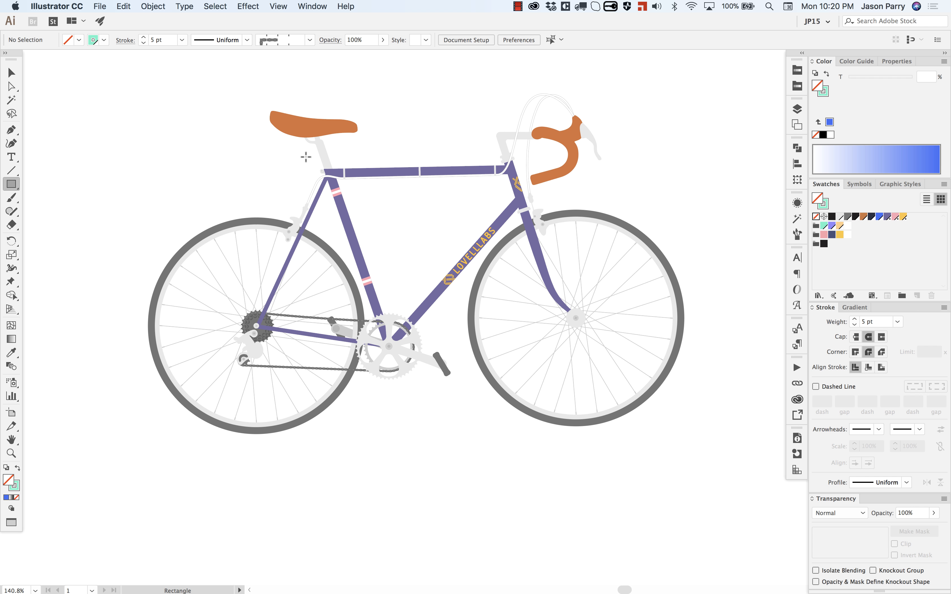
pyautogui.moveTo(531, 267); pyautogui.dragTo(587, 357)
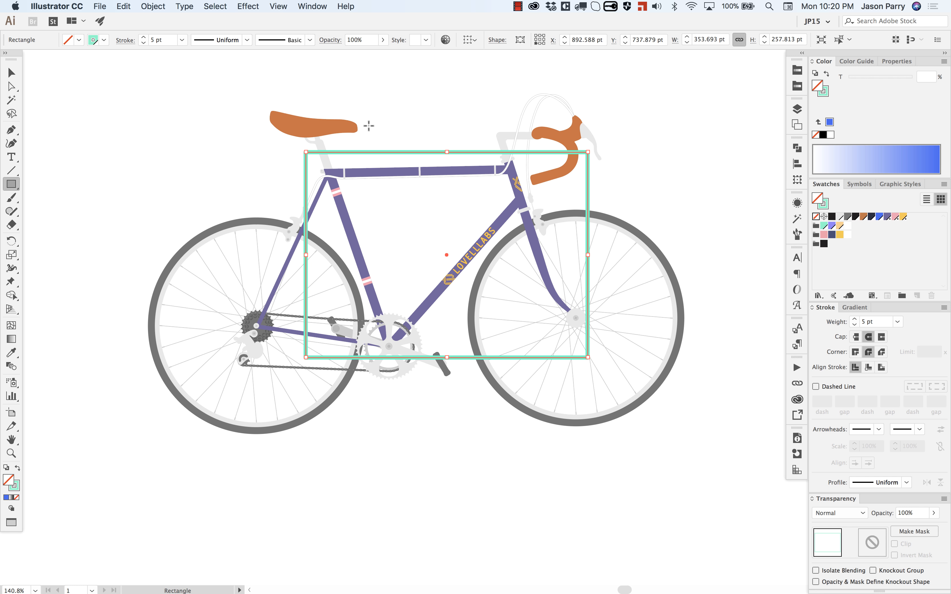
pyautogui.hotkey('shift', 'x')
pyautogui.press('a')
pyautogui.press('Delete')
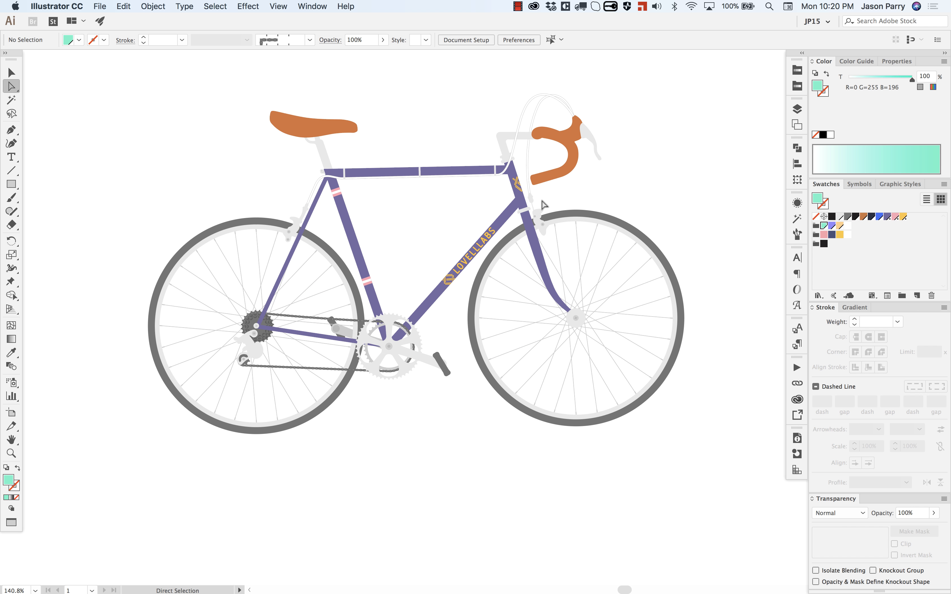
# Paste the turquoise rectangle in front of the purple main frame path inside the frame's clip group
pyautogui.scroll(5, 542, 204)
pyautogui.keyDown('alt'); pyautogui.click(470, 172); pyautogui.keyUp('alt')
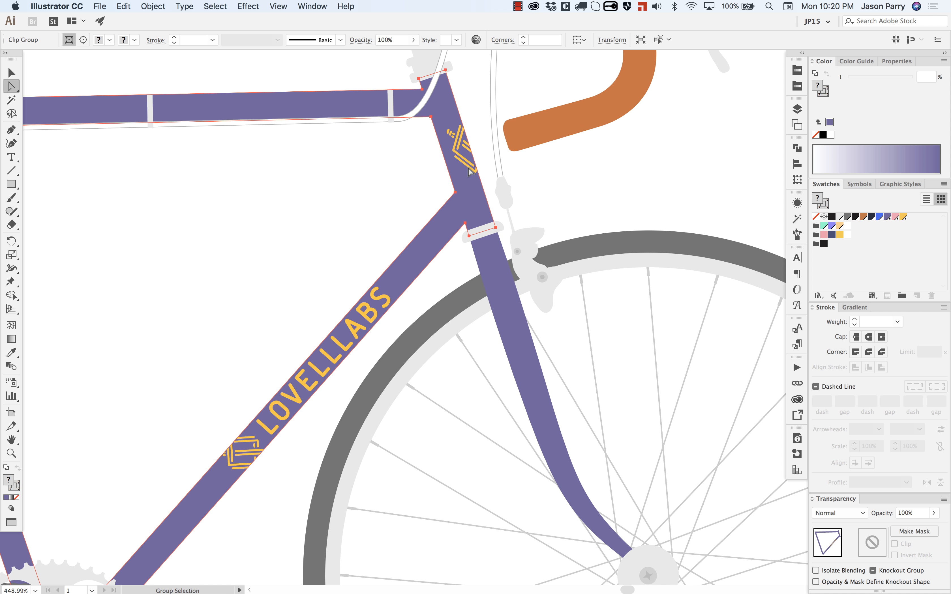
pyautogui.click(471, 172)
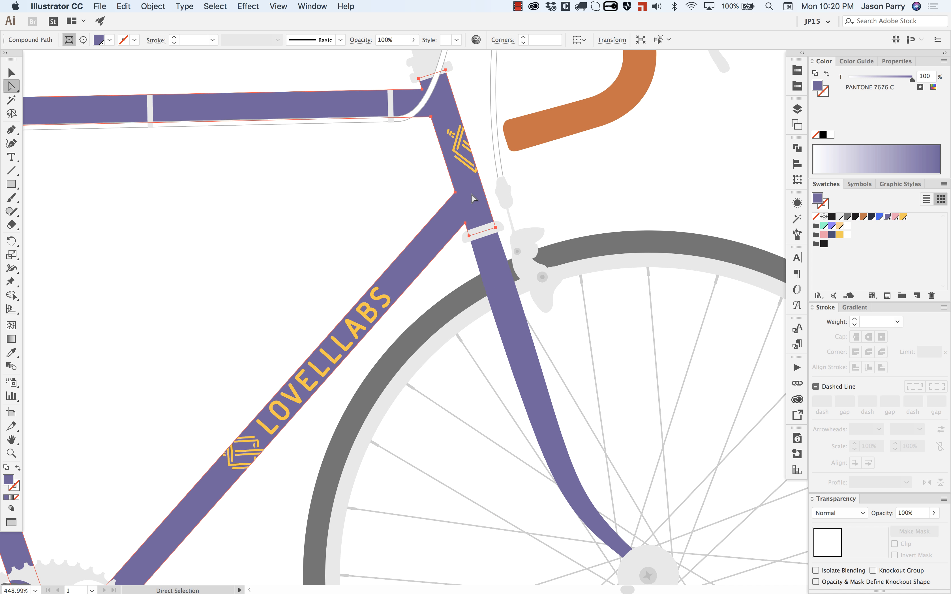
pyautogui.press('super+f')
pyautogui.scroll(-5, 471, 176)
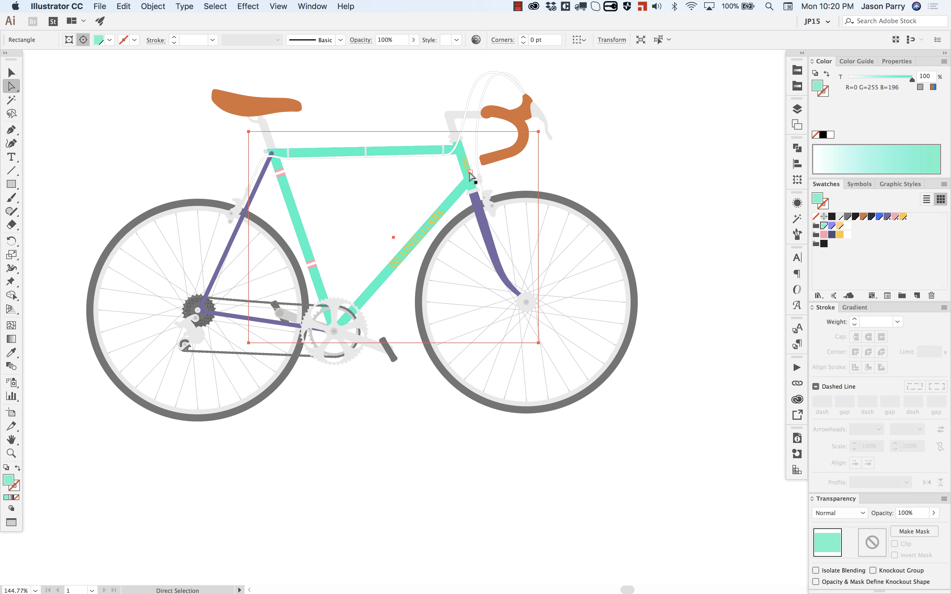
# Fill the pasted rectangle with the capsules pattern from the Basic Graphics_Textures swatch library and close the library
pyautogui.moveTo(565, 164); pyautogui.dragTo(612, 172)
pyautogui.click(817, 295)
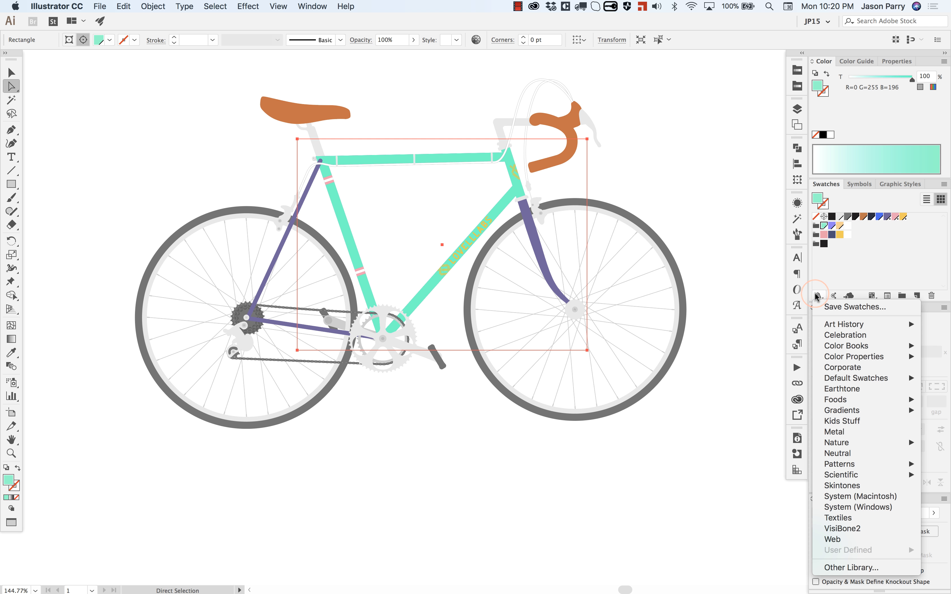
pyautogui.moveTo(844, 466)
pyautogui.moveTo(766, 465)
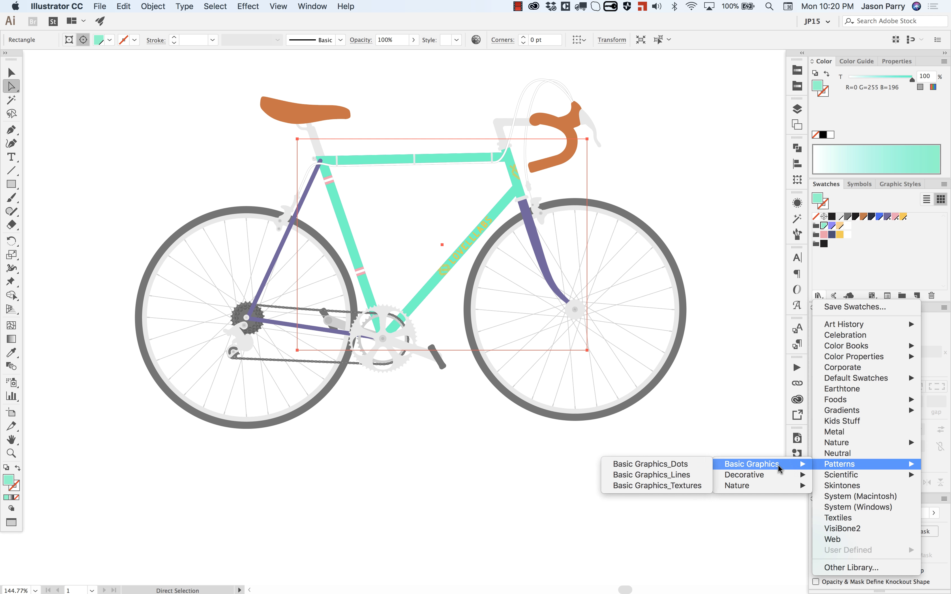
pyautogui.click(685, 486)
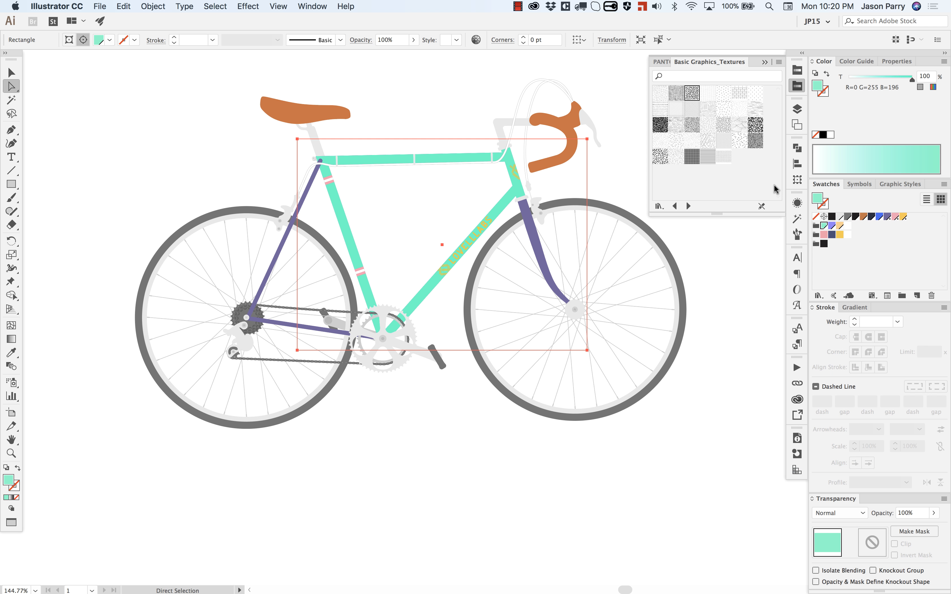
pyautogui.click(690, 94)
pyautogui.click(798, 87)
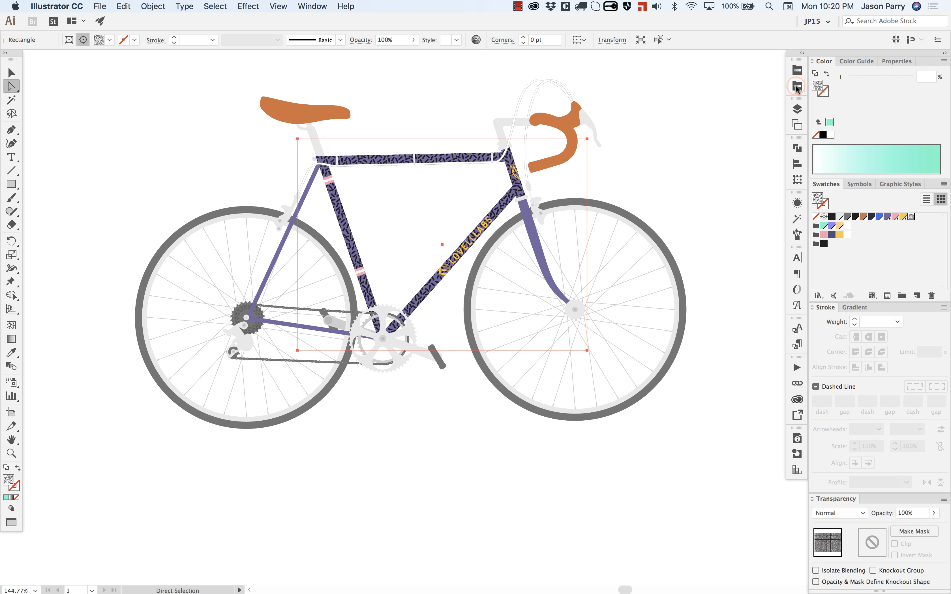
# Edit the Capsules pattern swatch so all its strokes use the orange swatch, and finish the pattern edit
pyautogui.scroll(5, 466, 170)
pyautogui.press('super+shift+a')
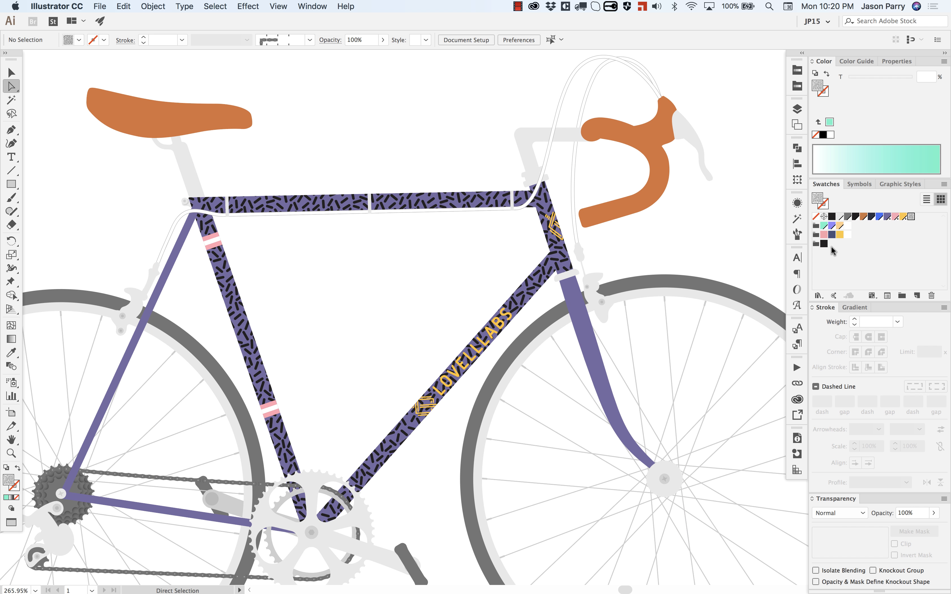
pyautogui.doubleClick(910, 217)
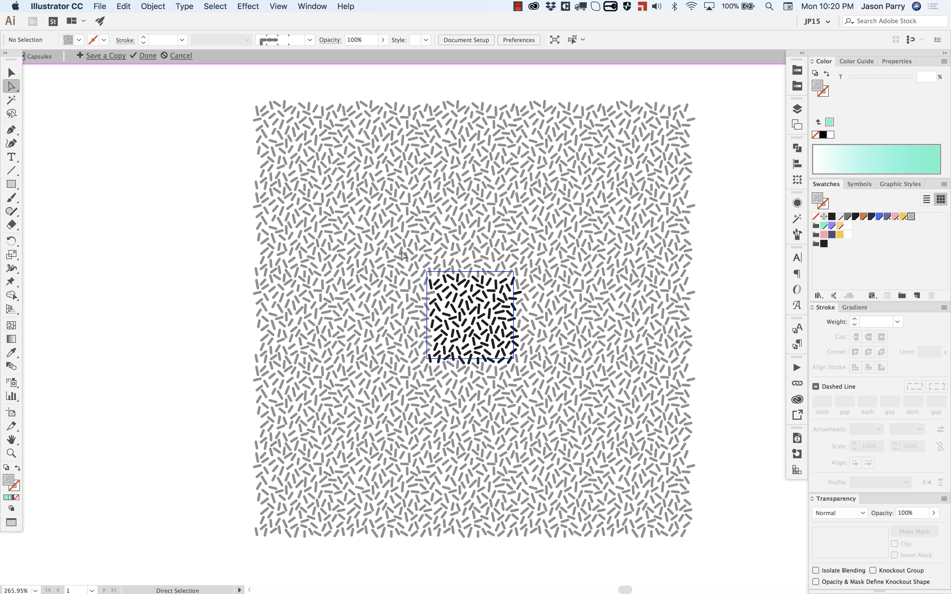
pyautogui.moveTo(403, 261); pyautogui.dragTo(574, 418)
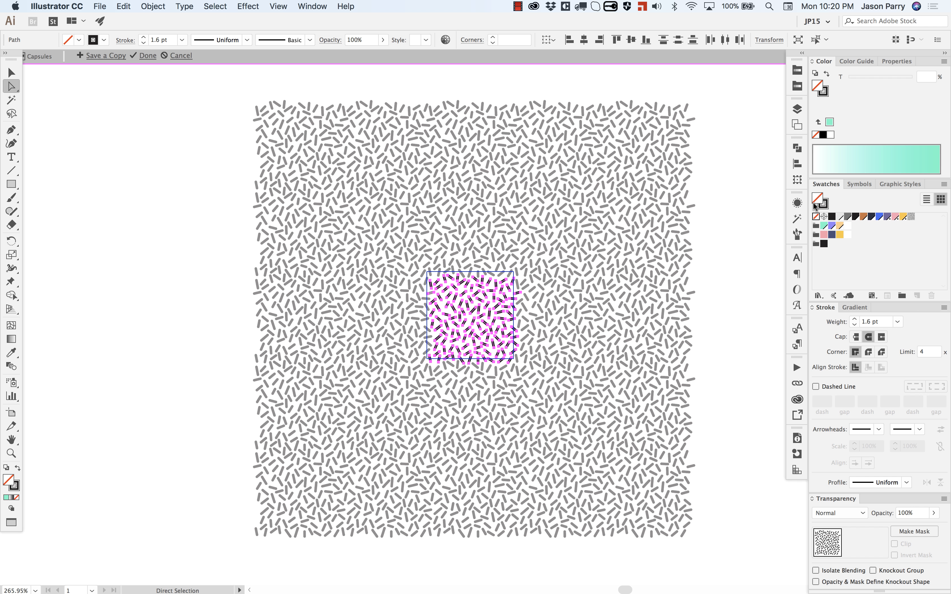
pyautogui.click(863, 216)
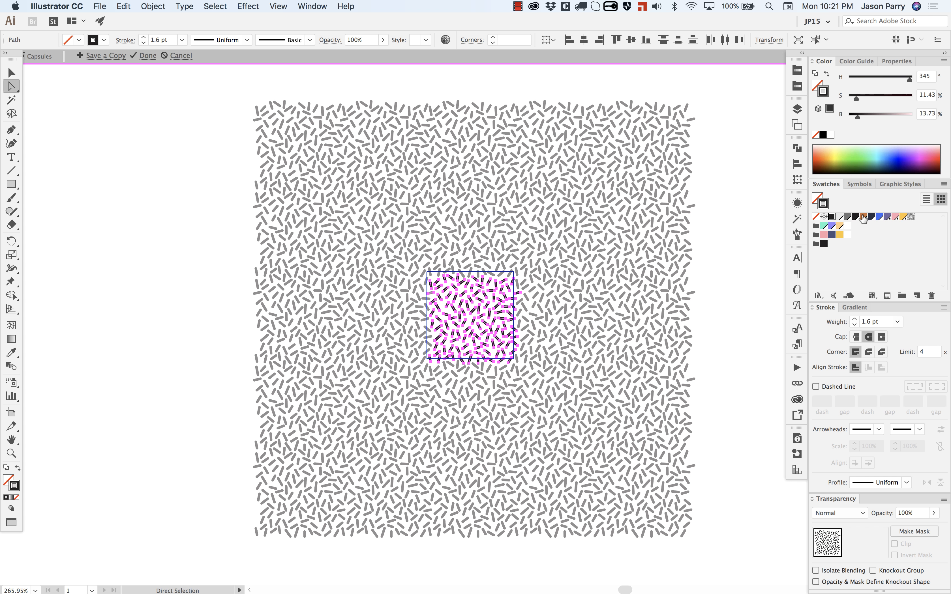
pyautogui.press('super+shift+a')
pyautogui.press('v')
pyautogui.doubleClick(721, 211)
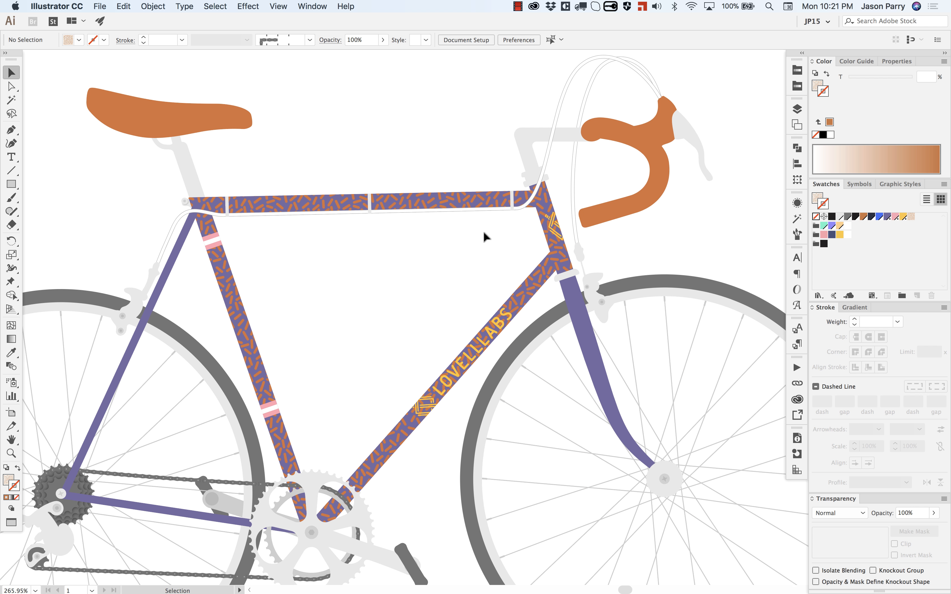
# Open Recolor Artwork for the whole frame group and try a hue of 226° for the orange pattern color
pyautogui.scroll(-3, 483, 231)
pyautogui.scroll(-2, 483, 231)
pyautogui.press('a')
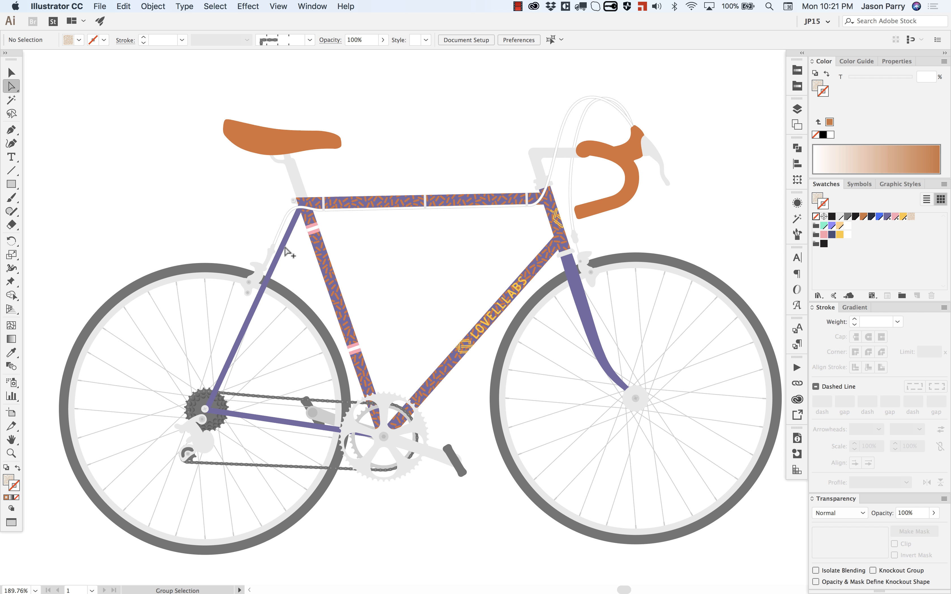
pyautogui.click(284, 248)
pyautogui.hscroll(-5, 571, 196)
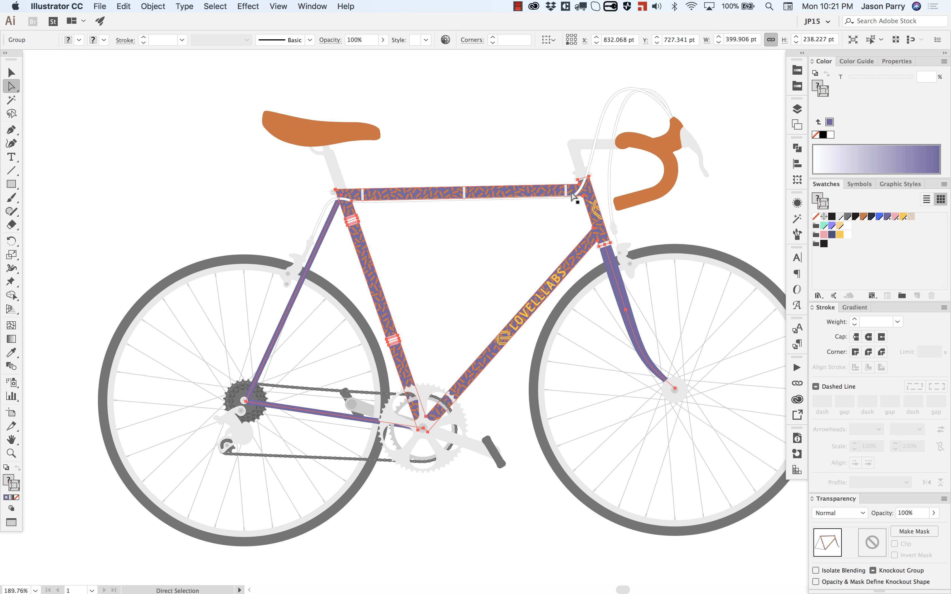
pyautogui.click(445, 40)
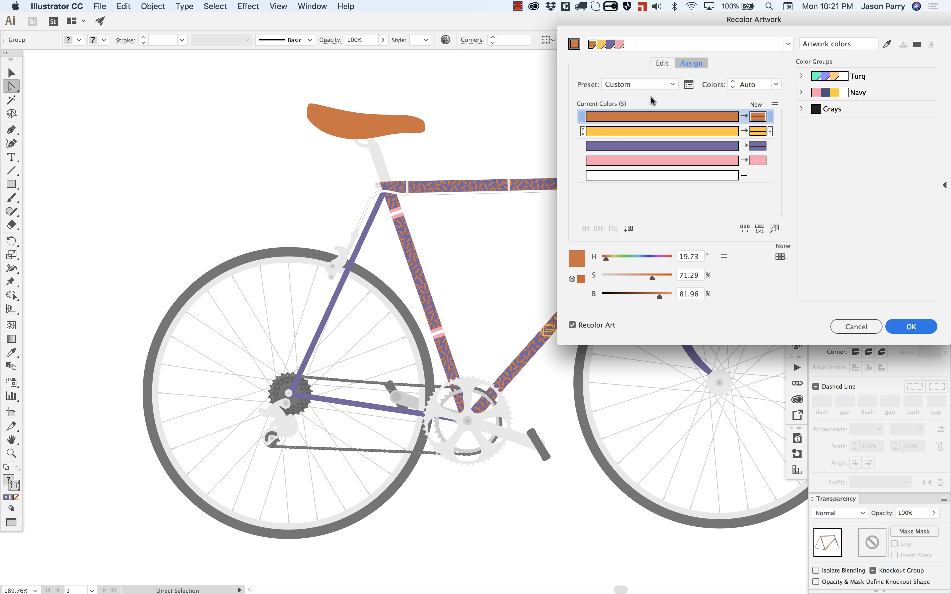
pyautogui.moveTo(701, 22); pyautogui.dragTo(144, 21)
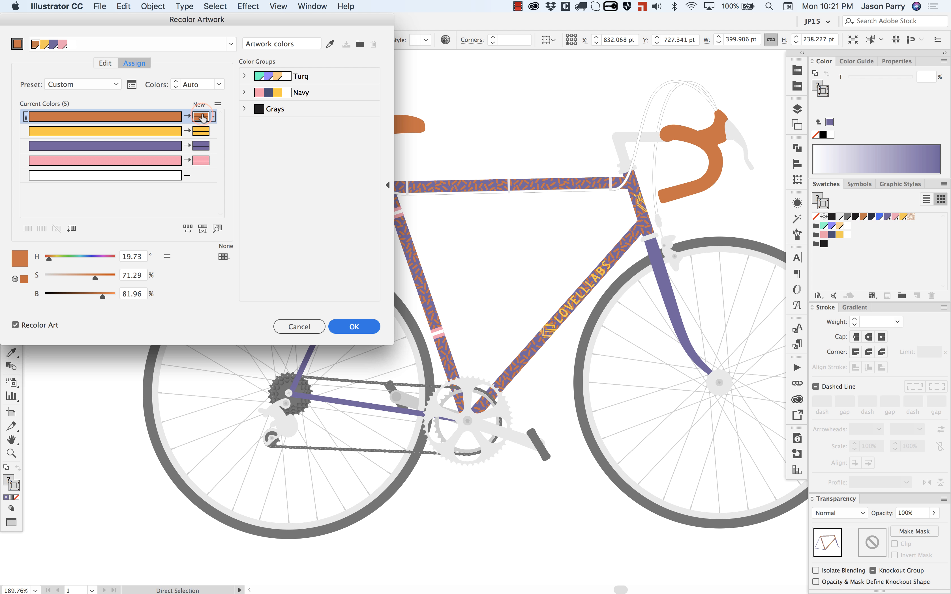
pyautogui.moveTo(49, 259); pyautogui.dragTo(89, 260)
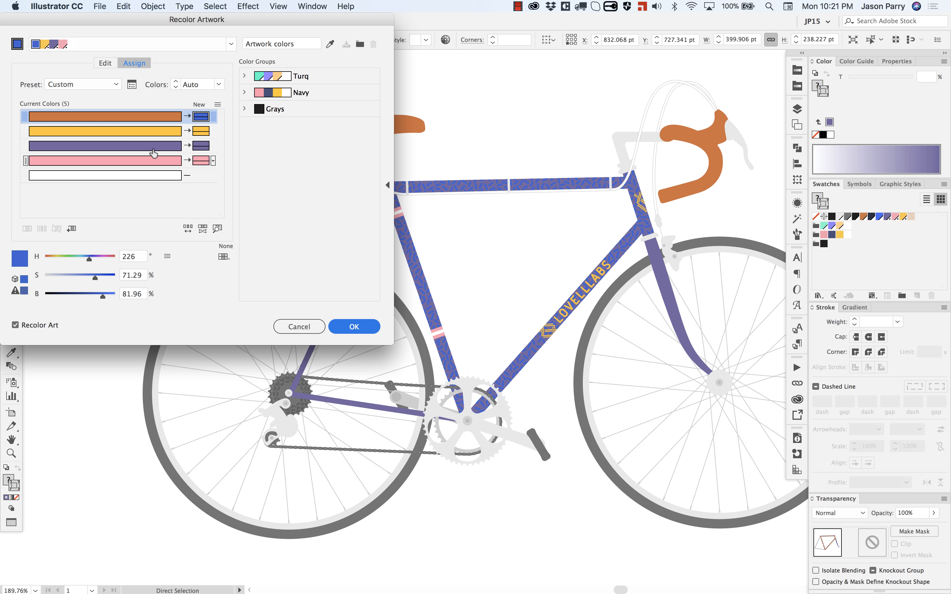
# Recolor the orange row with the frame's purple at 54% saturation and 57% brightness, and apply it to the frame
pyautogui.click(172, 146)
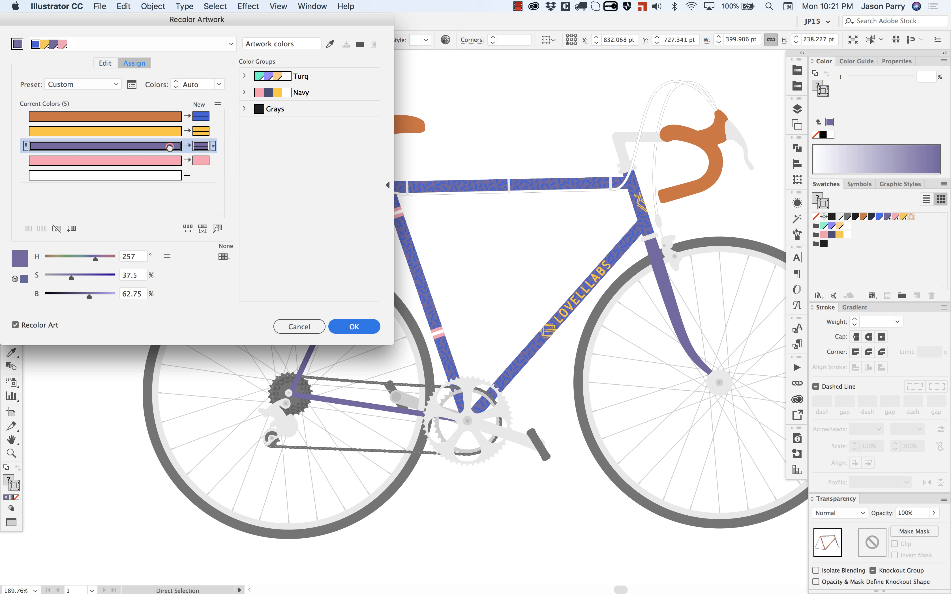
pyautogui.moveTo(199, 119); pyautogui.dragTo(200, 121)
pyautogui.click(196, 116)
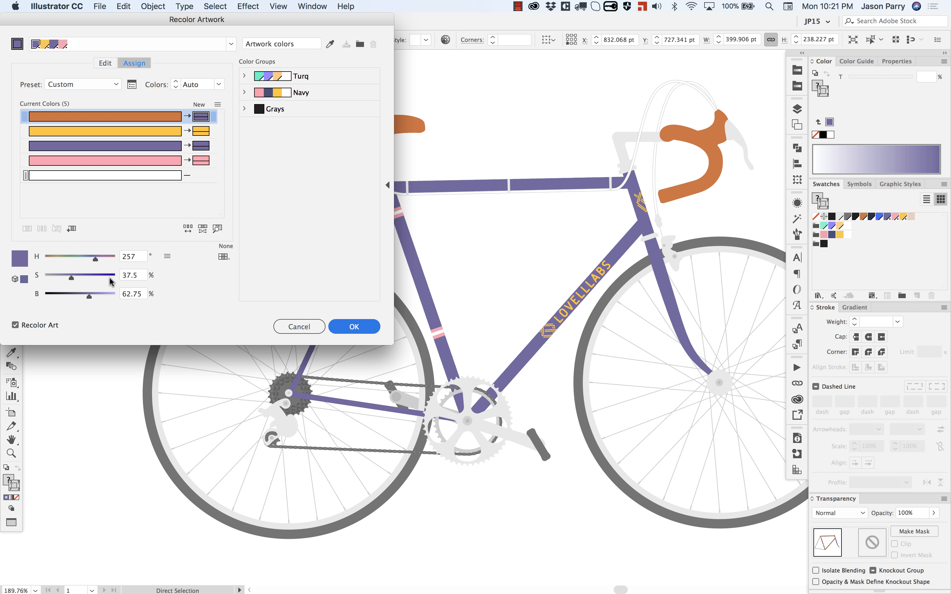
pyautogui.moveTo(71, 278)
pyautogui.mouseDown()
pyautogui.moveTo(85, 297)
pyautogui.moveTo(83, 279)
pyautogui.mouseUp()
pyautogui.click(81, 278)
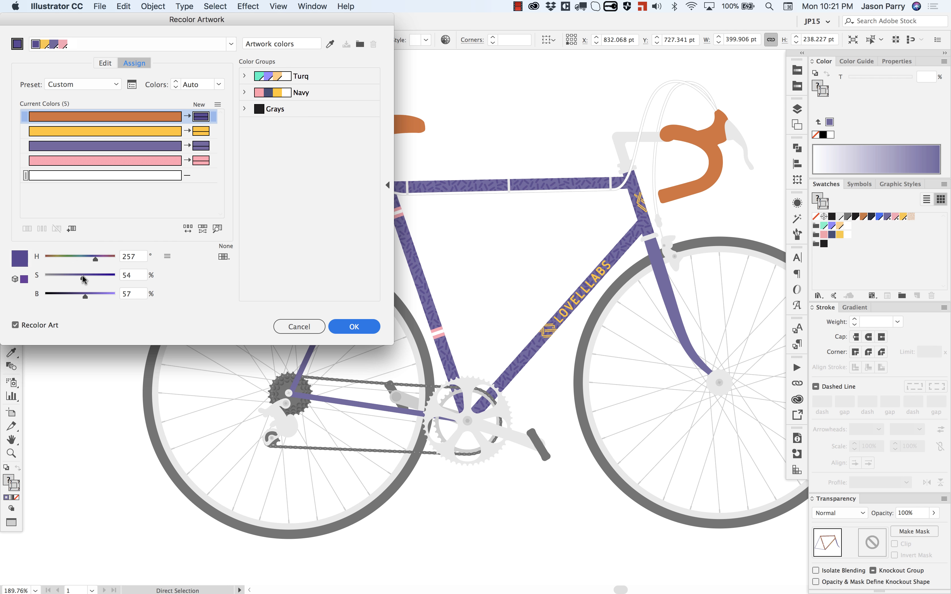
pyautogui.click(359, 327)
pyautogui.click(518, 243)
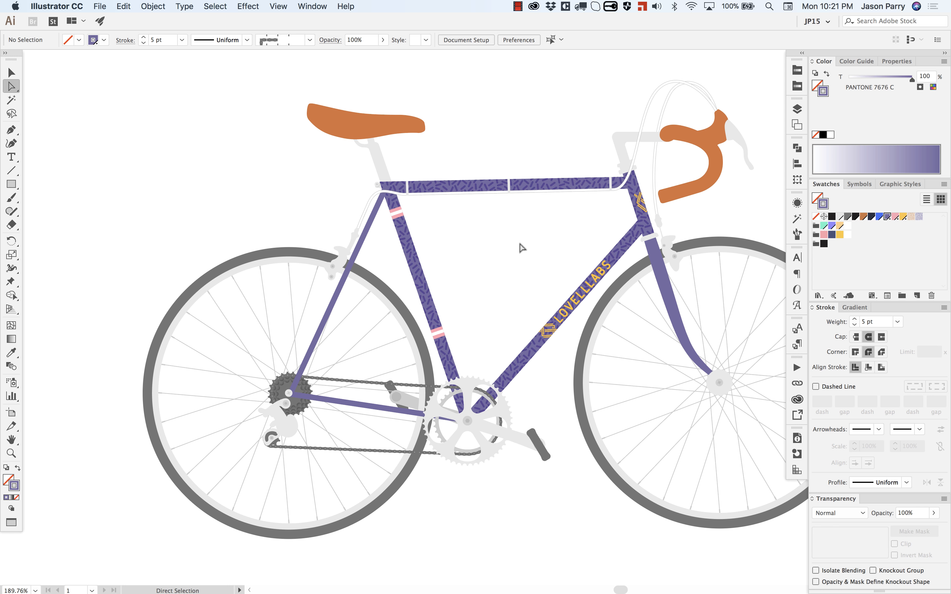
# Draw a test rectangle about 38 by 24 pt above the top tube and try the orange capsule and Capsules 2 pattern fills
pyautogui.scroll(2, 620, 198)
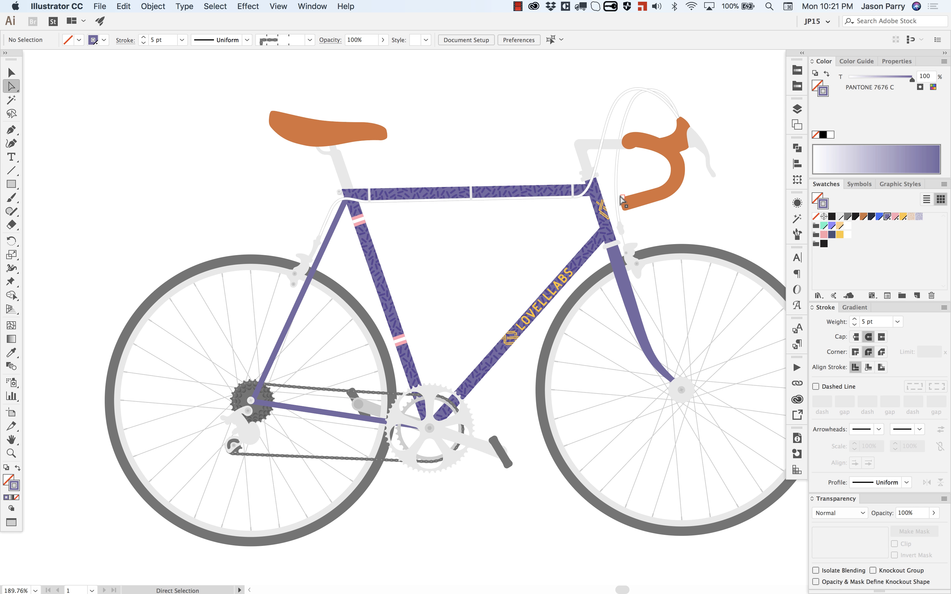
pyautogui.hscroll(1, 620, 199)
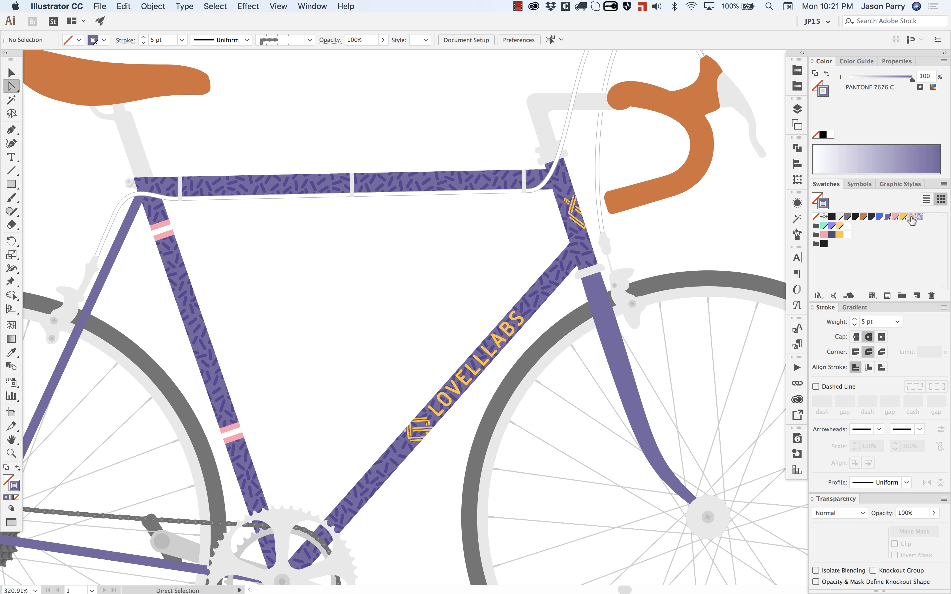
pyautogui.press('m')
pyautogui.moveTo(389, 88); pyautogui.dragTo(458, 130)
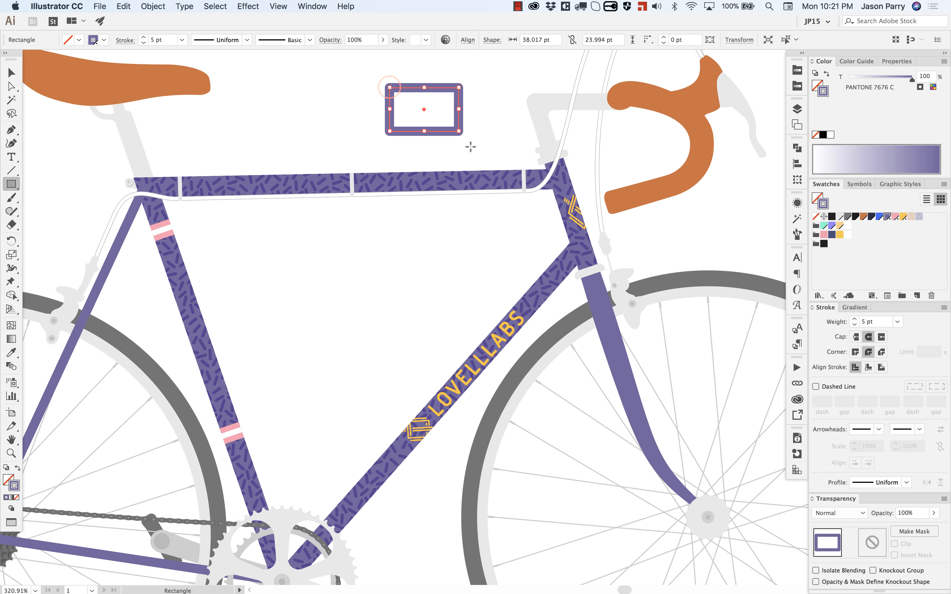
pyautogui.click(910, 216)
pyautogui.hotkey('shift', 'x')
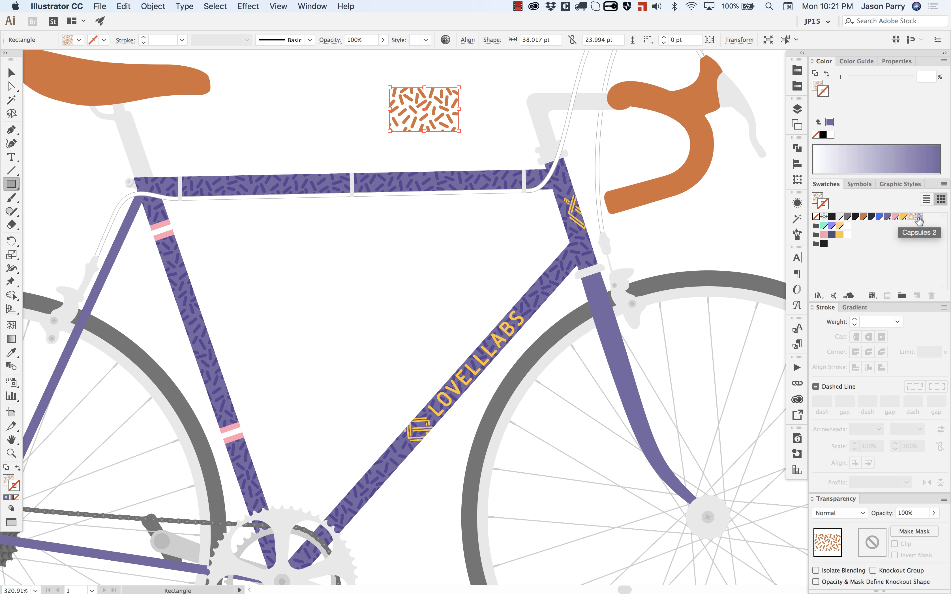
pyautogui.click(919, 217)
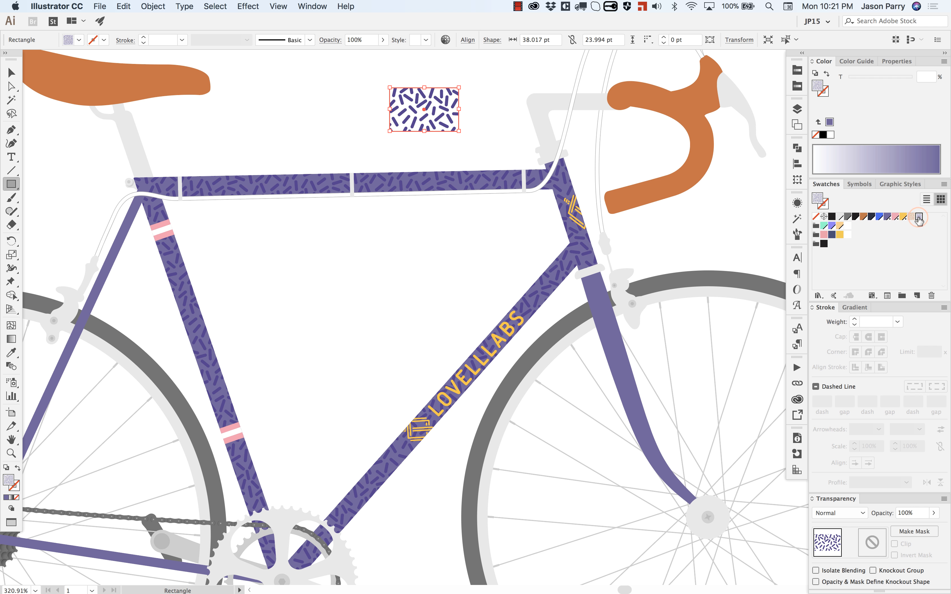
# Delete the pattern-filled test rectangle above the top tube
pyautogui.press('super+shift+a')
pyautogui.moveTo(468, 122); pyautogui.dragTo(492, 140)
pyautogui.press('a')
pyautogui.click(452, 125)
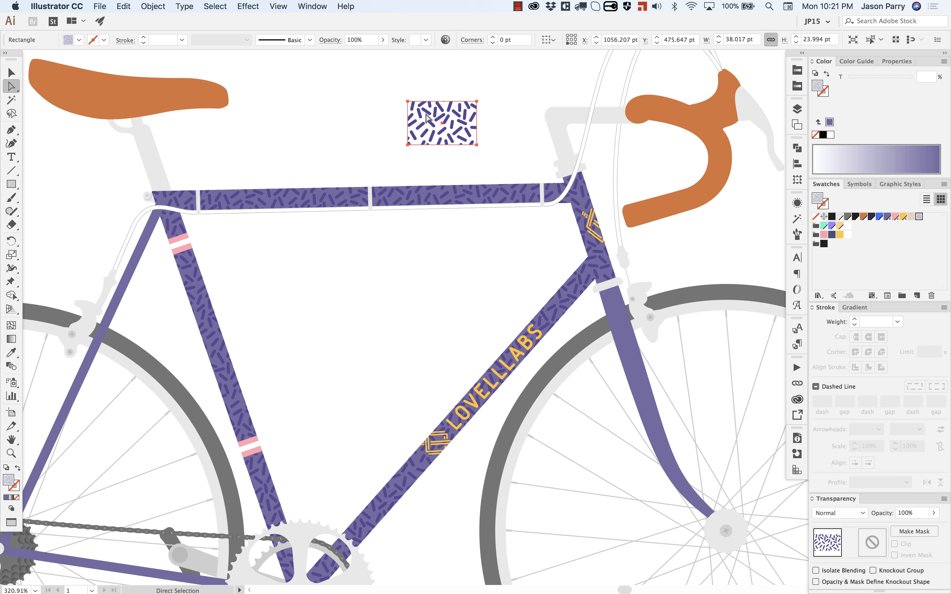
pyautogui.press('Delete')
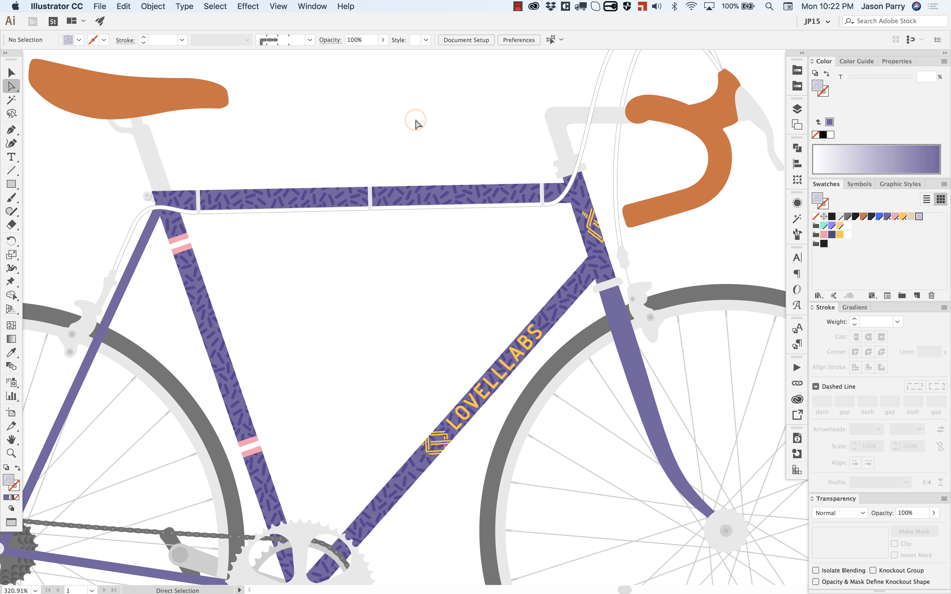
pyautogui.scroll(-5, 417, 124)
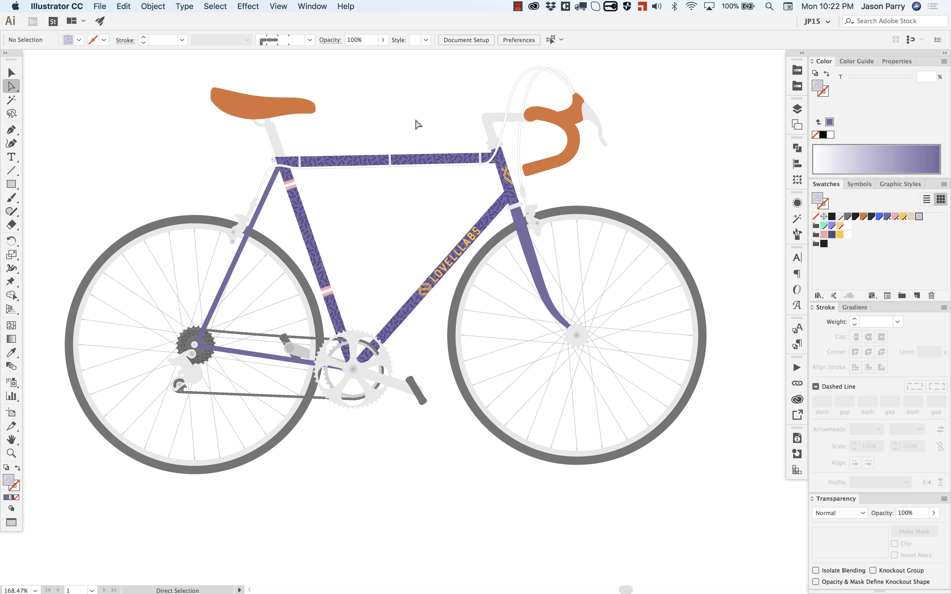
pyautogui.moveTo(418, 115); pyautogui.dragTo(440, 156)
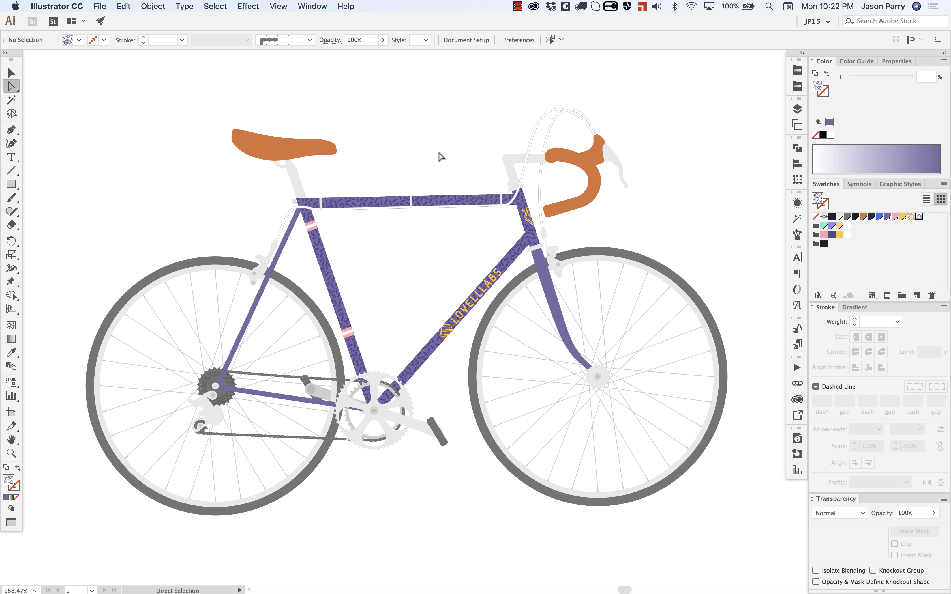
pyautogui.scroll(-1, 436, 157)
pyautogui.hscroll(-1, 436, 158)
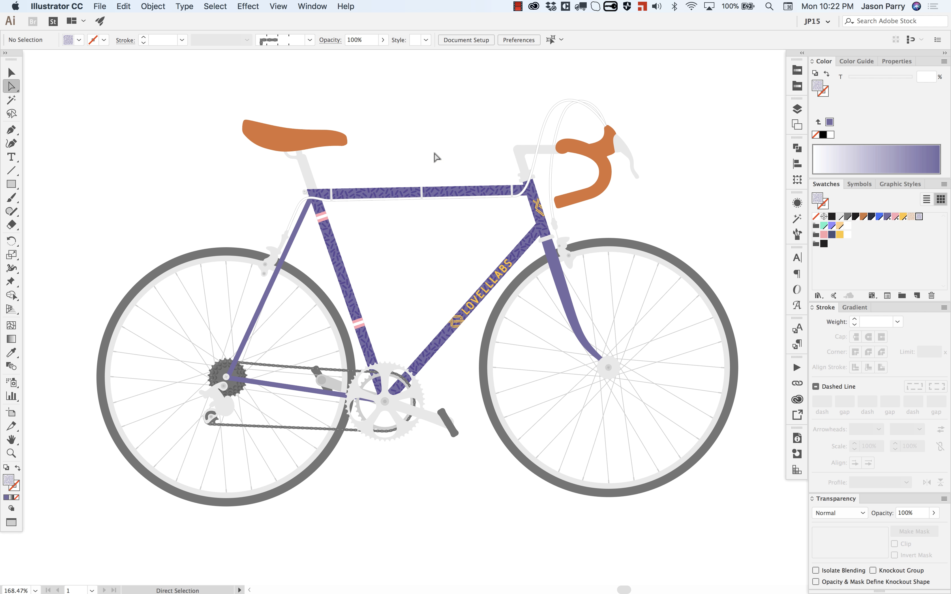